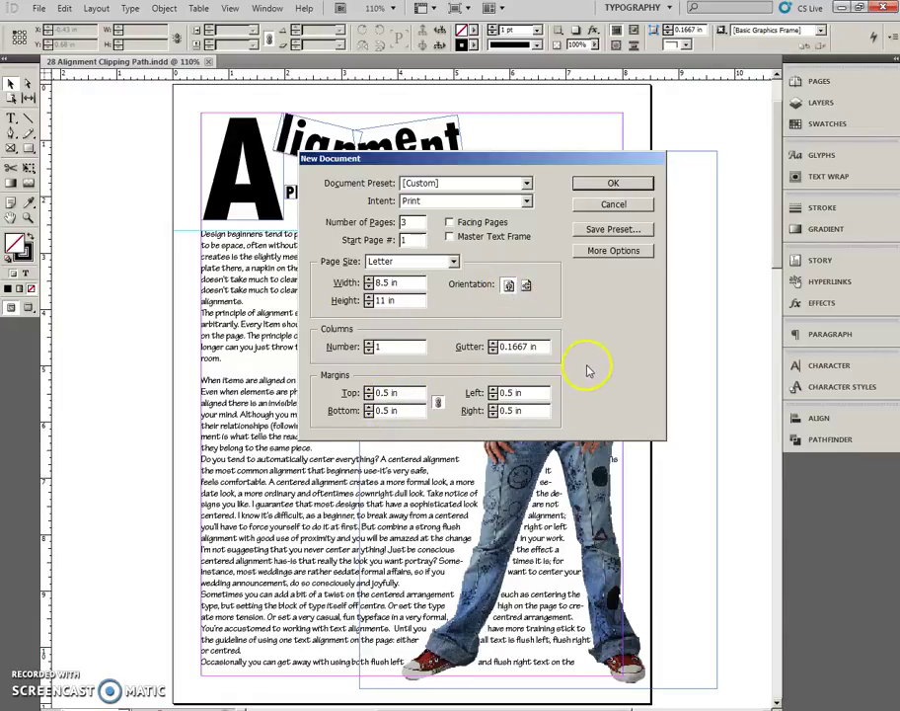
Step: Create the blank 3-page Letter document Untitled-7 and compare it with the finished Alignment layout
left_click(613, 185)
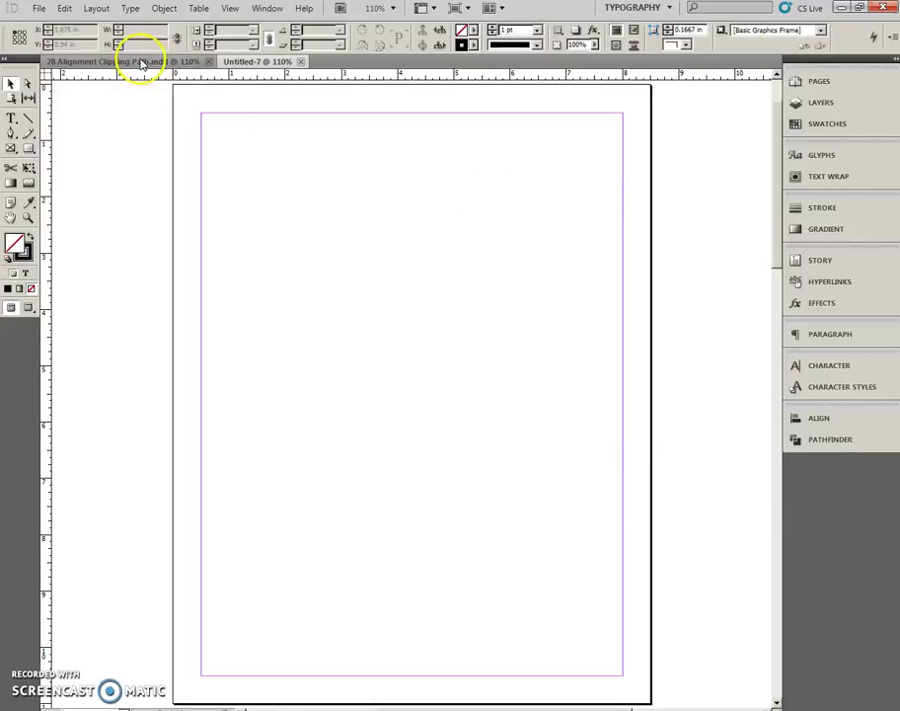
left_click(138, 61)
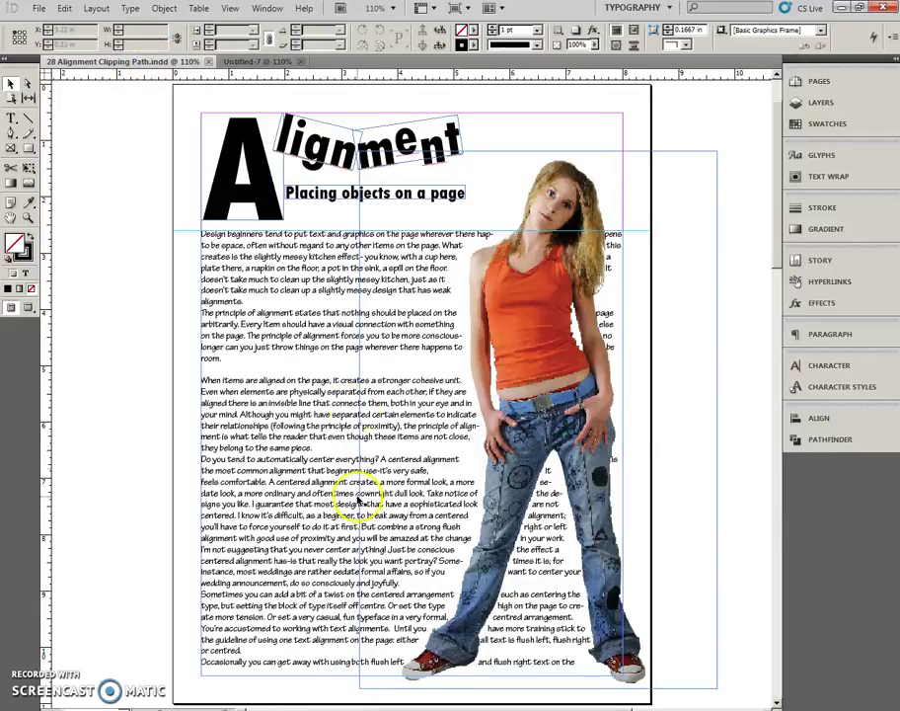
left_click(251, 62)
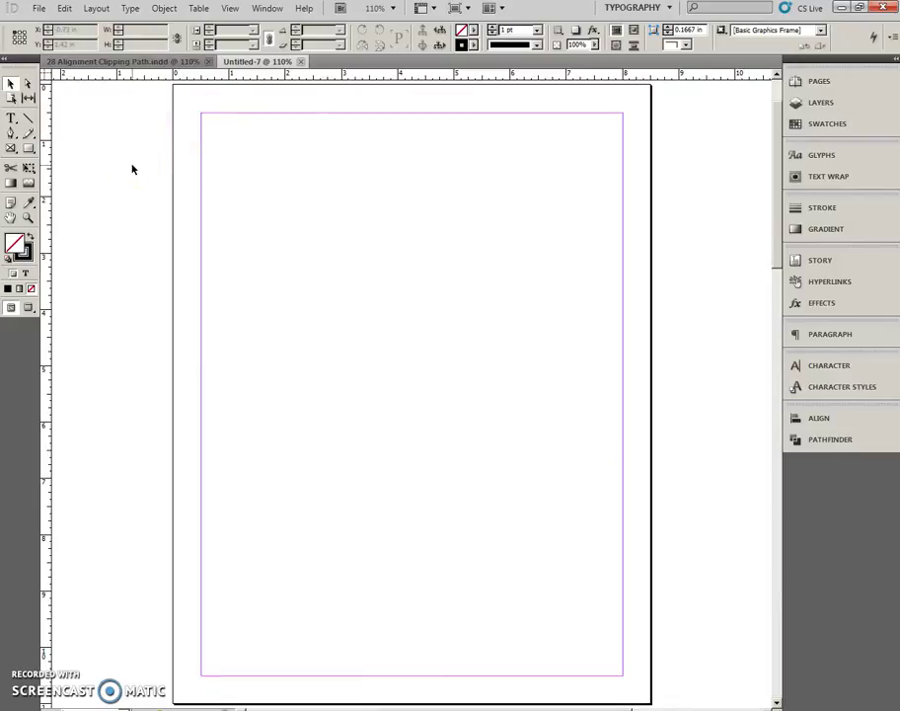
left_click(256, 221)
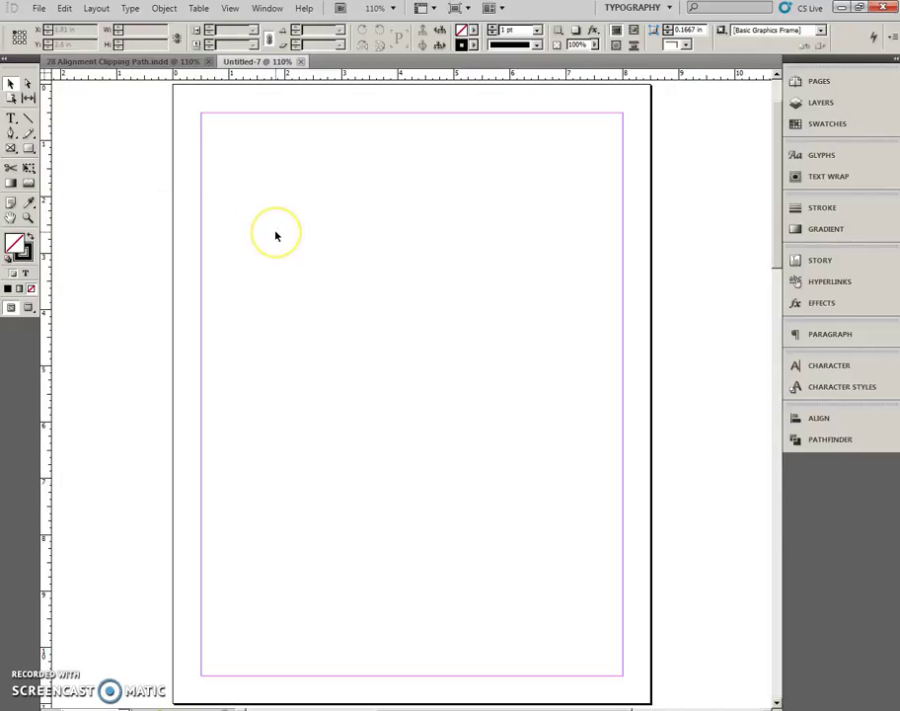
left_click(376, 145)
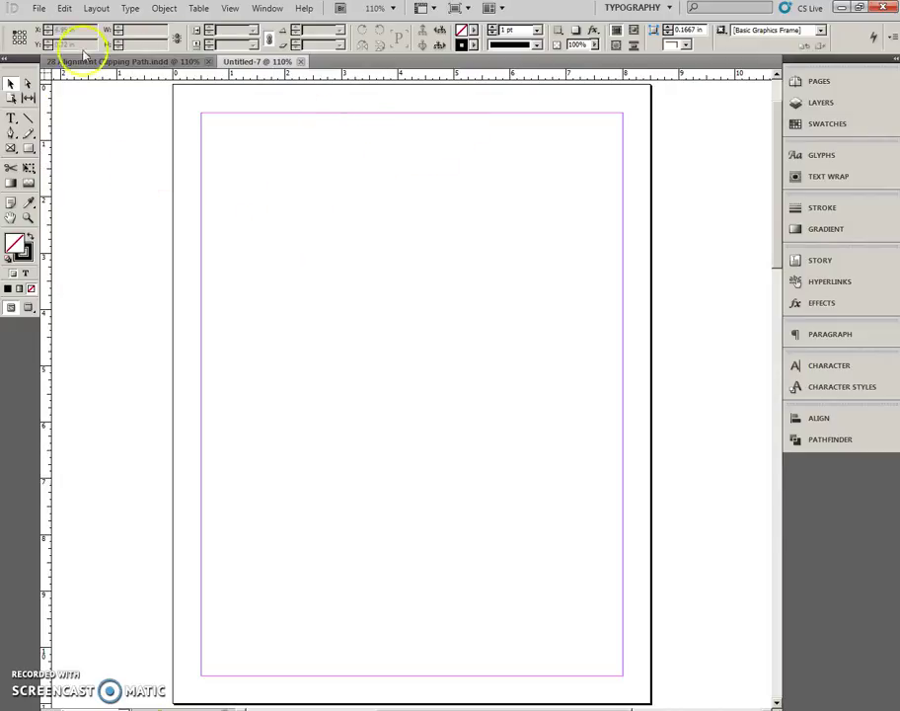
Step: Draw a frame at the top-left margin and type 'A' in 200 pt Tw Cen MT Condensed Extra Bold
left_click(11, 117)
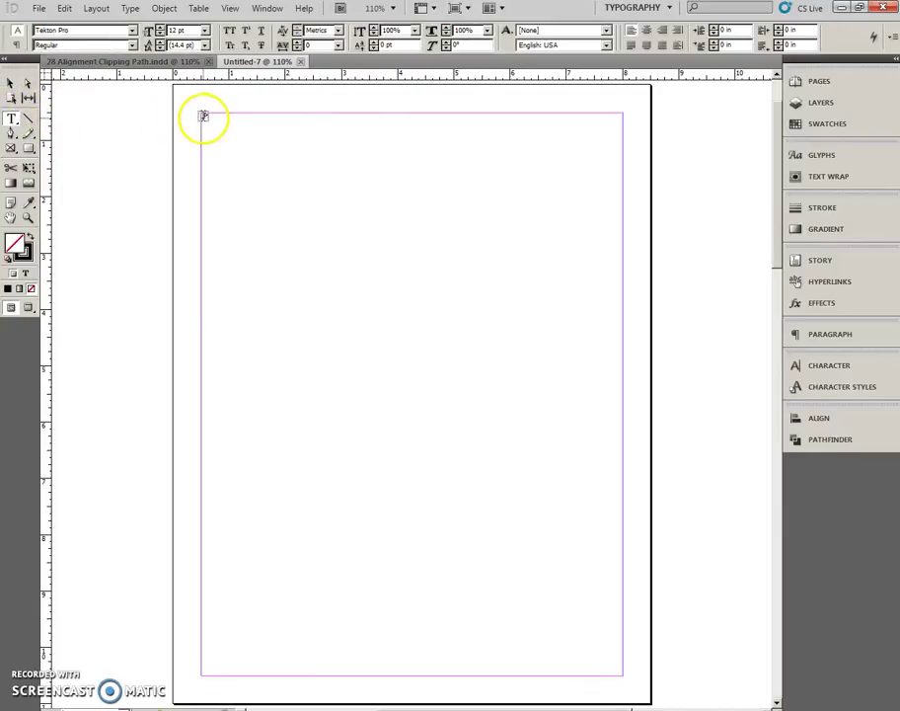
left_click_drag(202, 116, 314, 259)
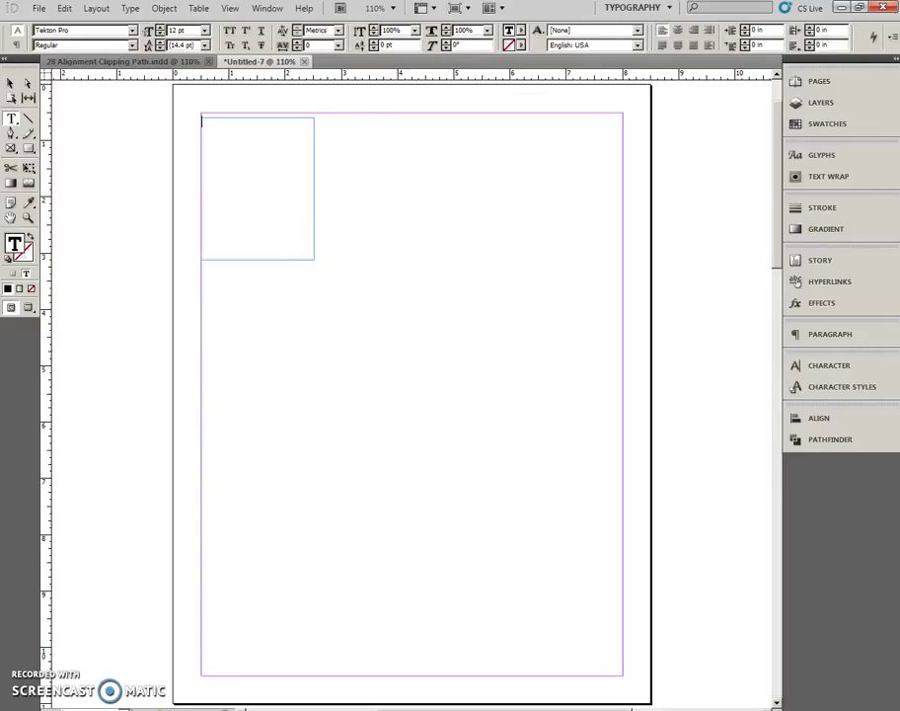
left_click(132, 31)
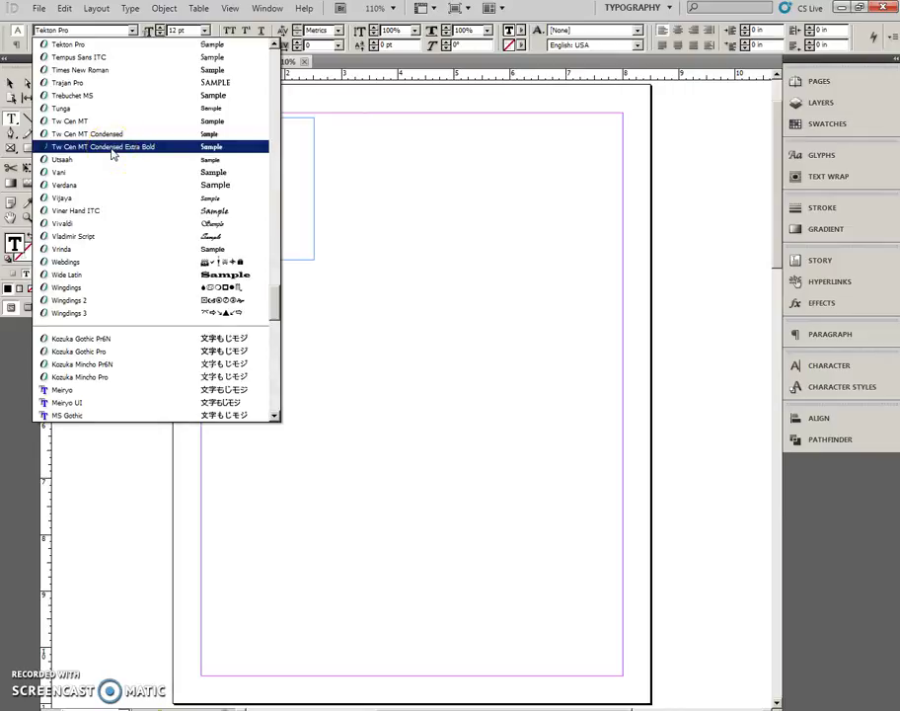
left_click(113, 148)
left_click(146, 31)
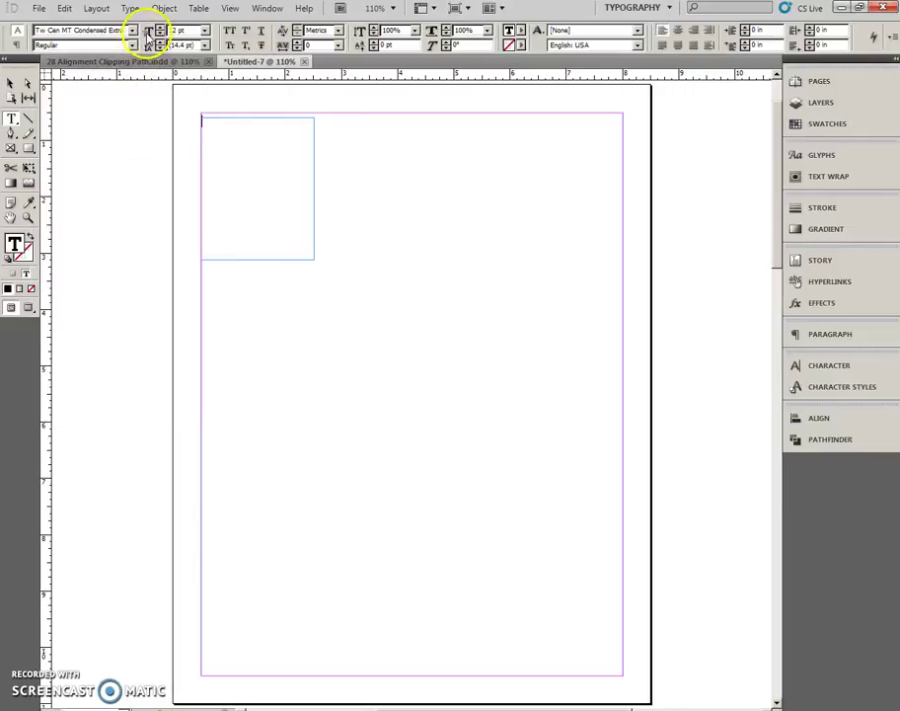
type("220")
key("Return")
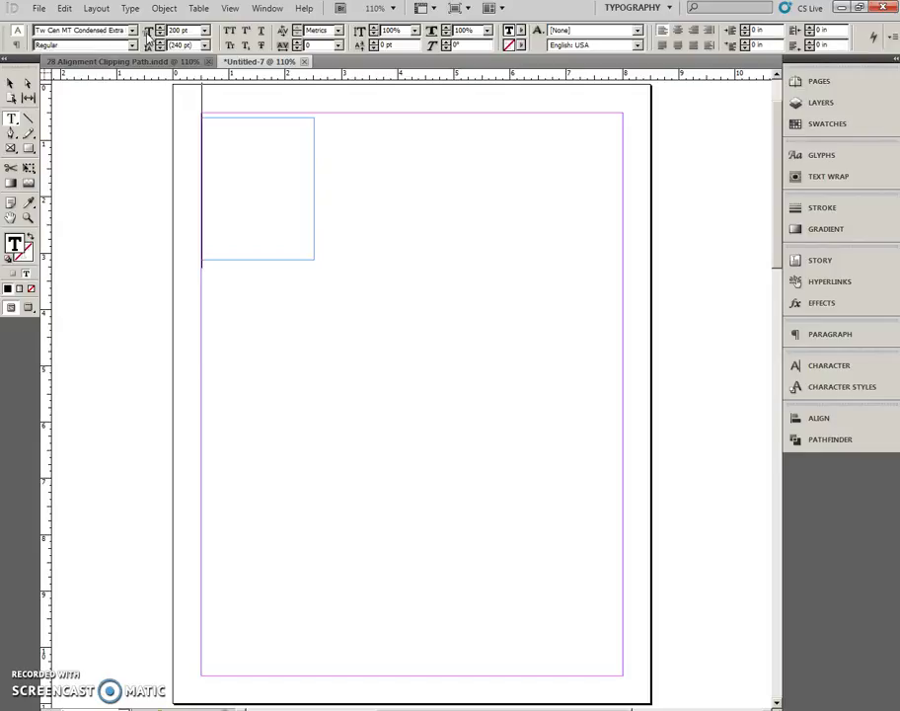
type("A")
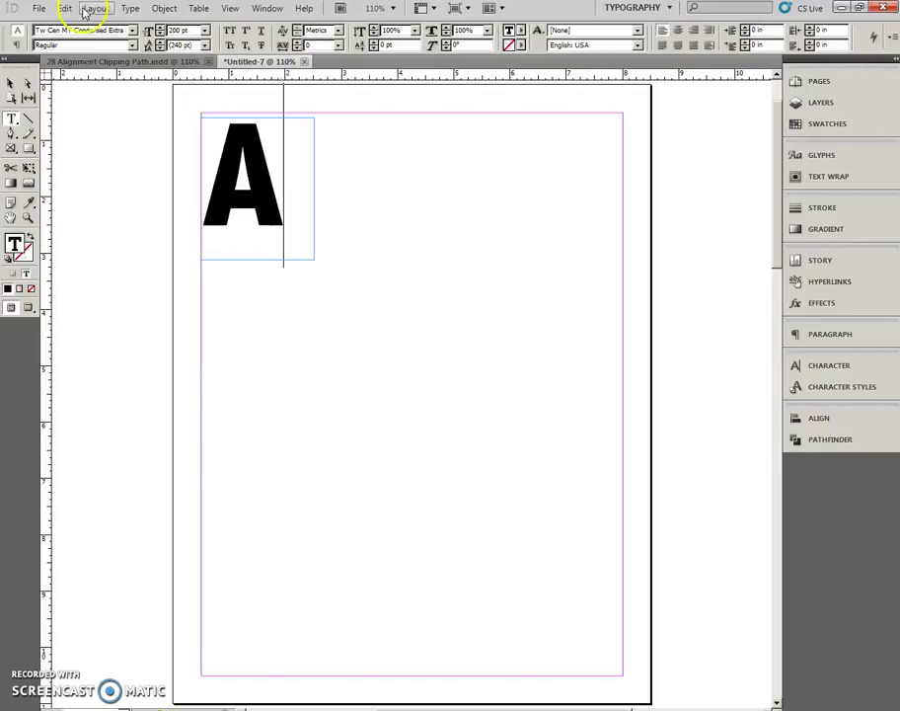
left_click(10, 84)
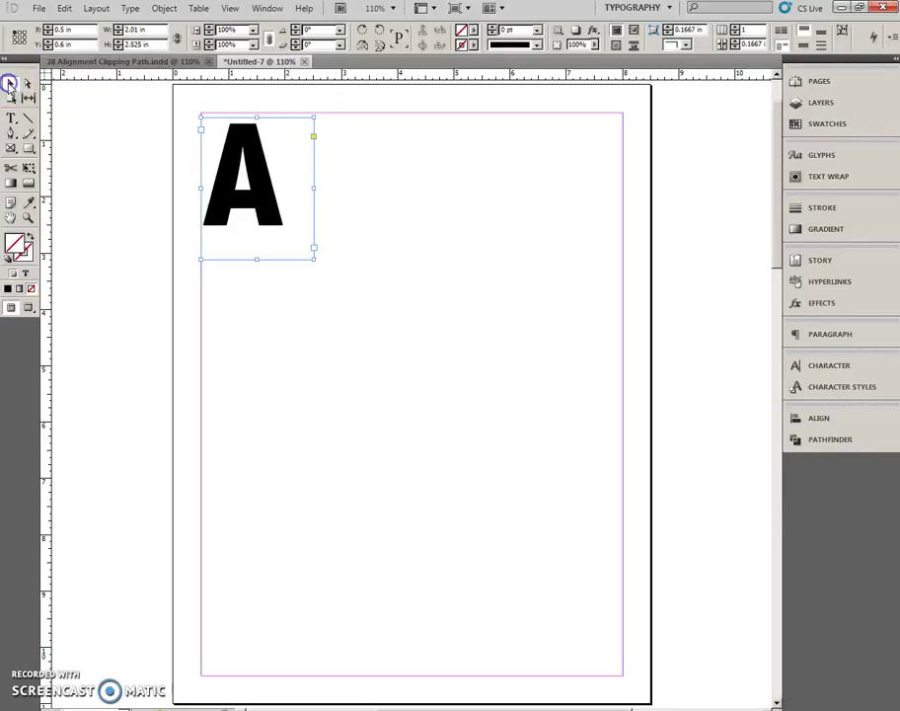
Step: Fit the A's frame to the letter and set its Y position to 0.5 in
left_click(844, 34)
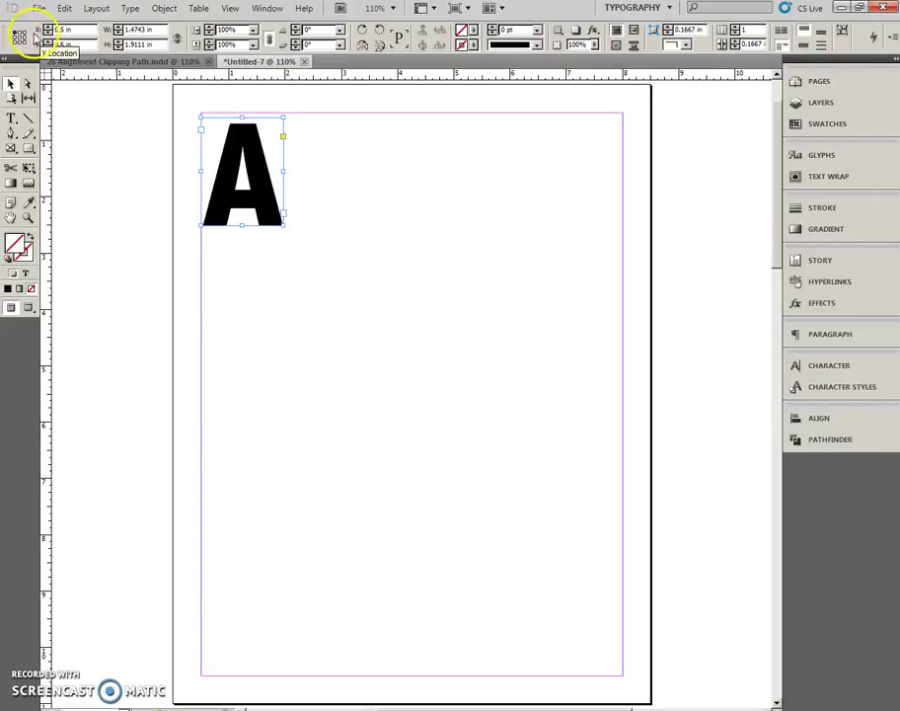
key("Tab")
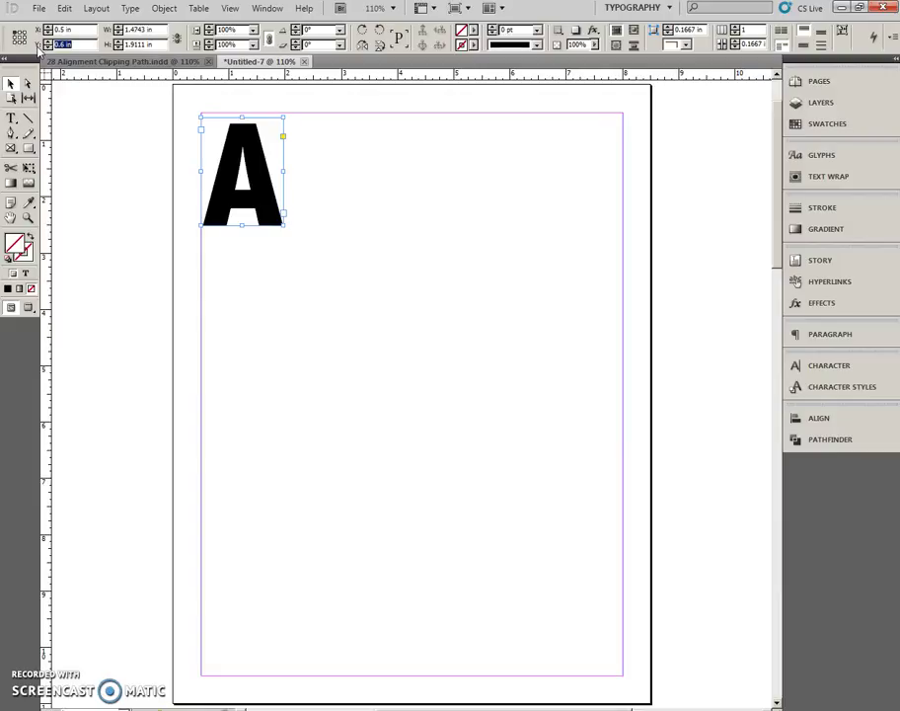
type("1")
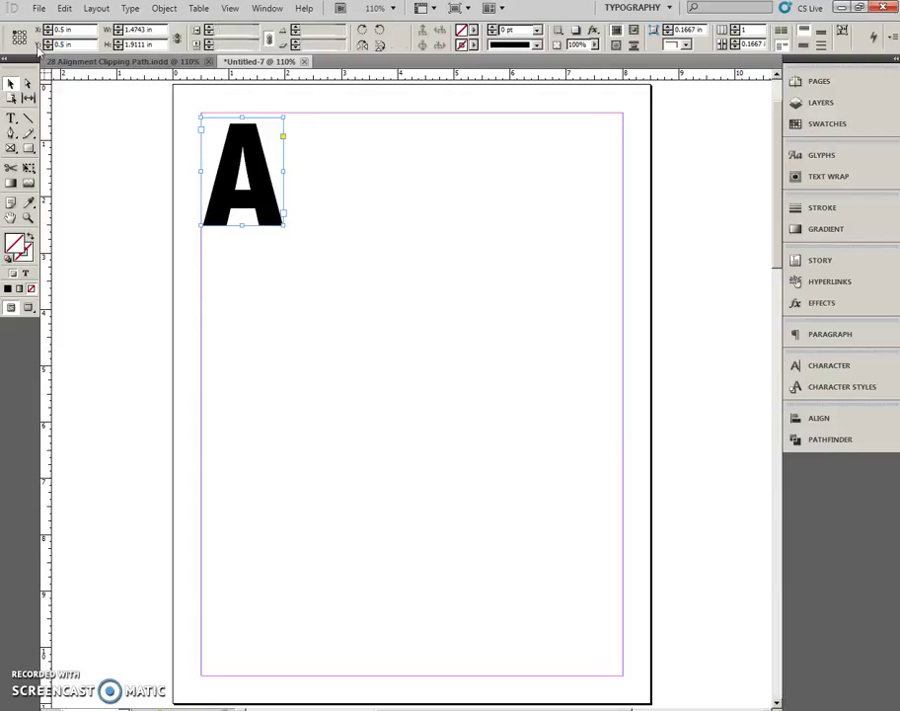
key("Return")
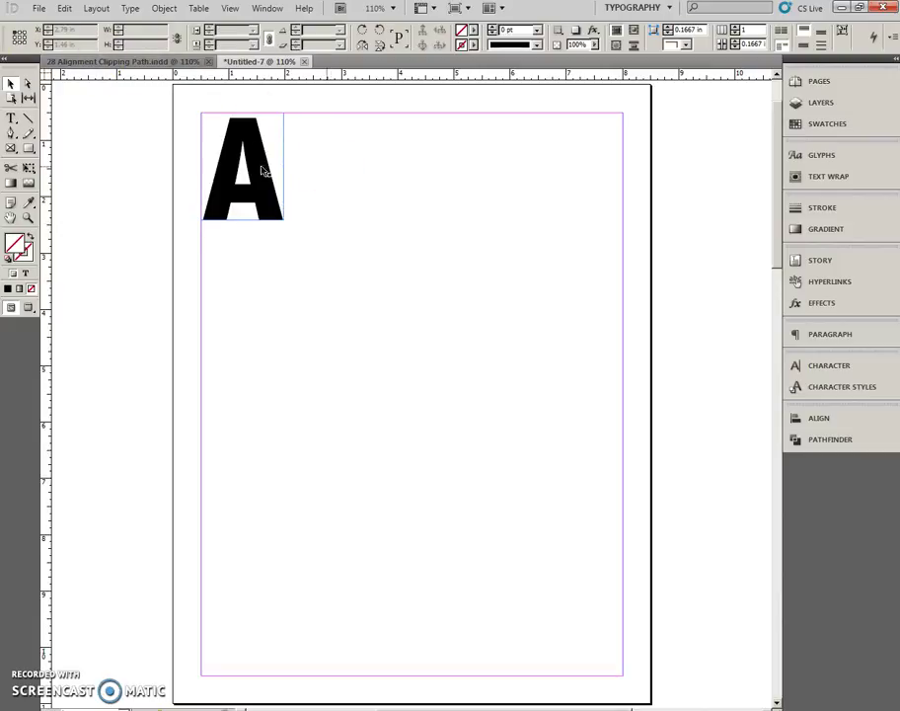
Step: Draw a frame beside the A and type 'lign' in 72 pt Tw Cen MT Condensed Extra Bold
left_click(12, 118)
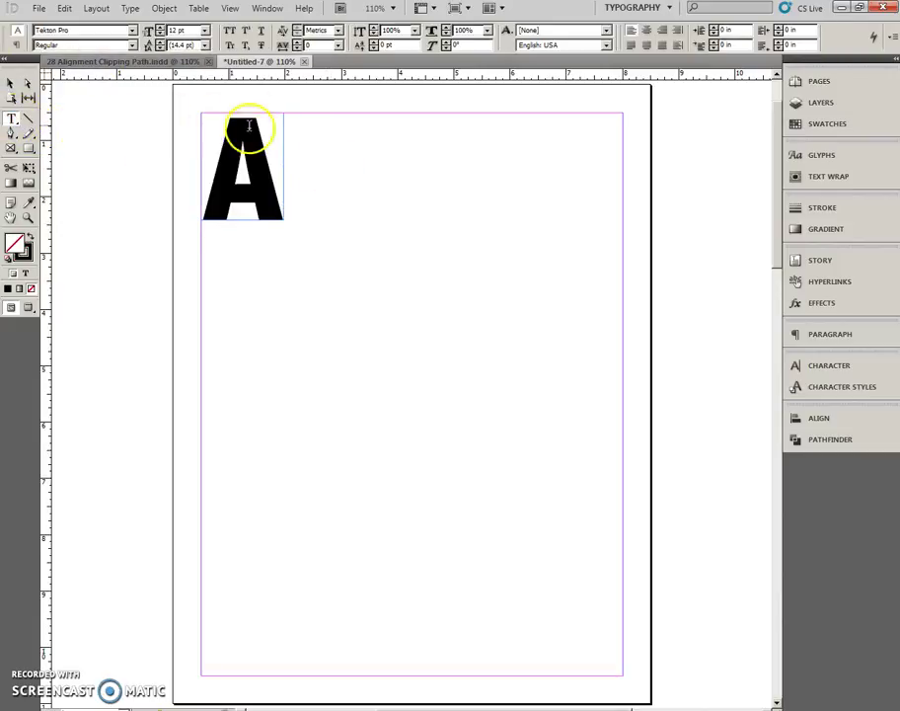
left_click(179, 63)
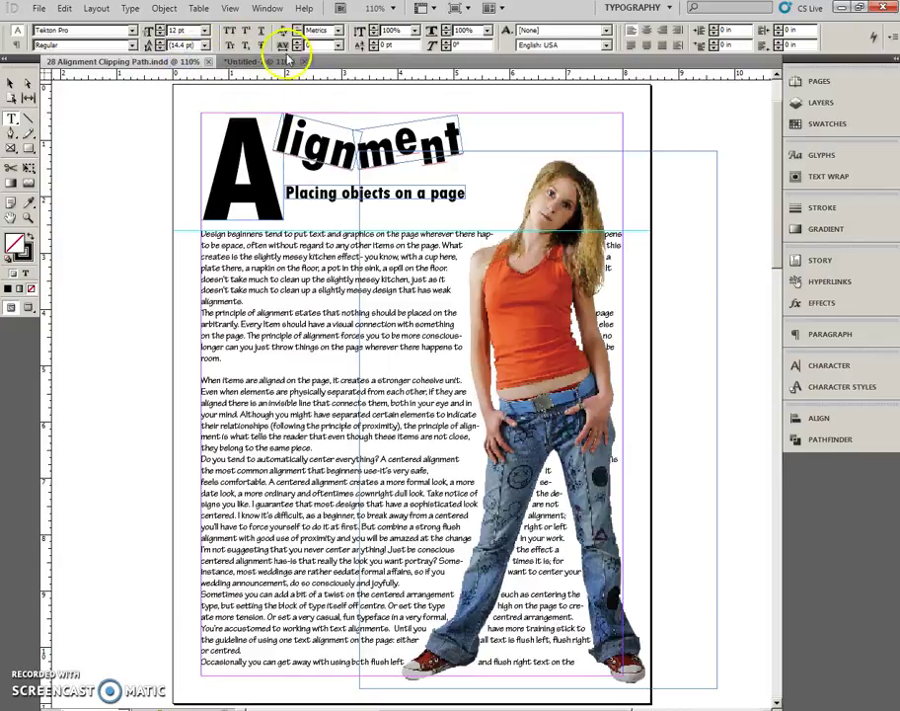
left_click(259, 62)
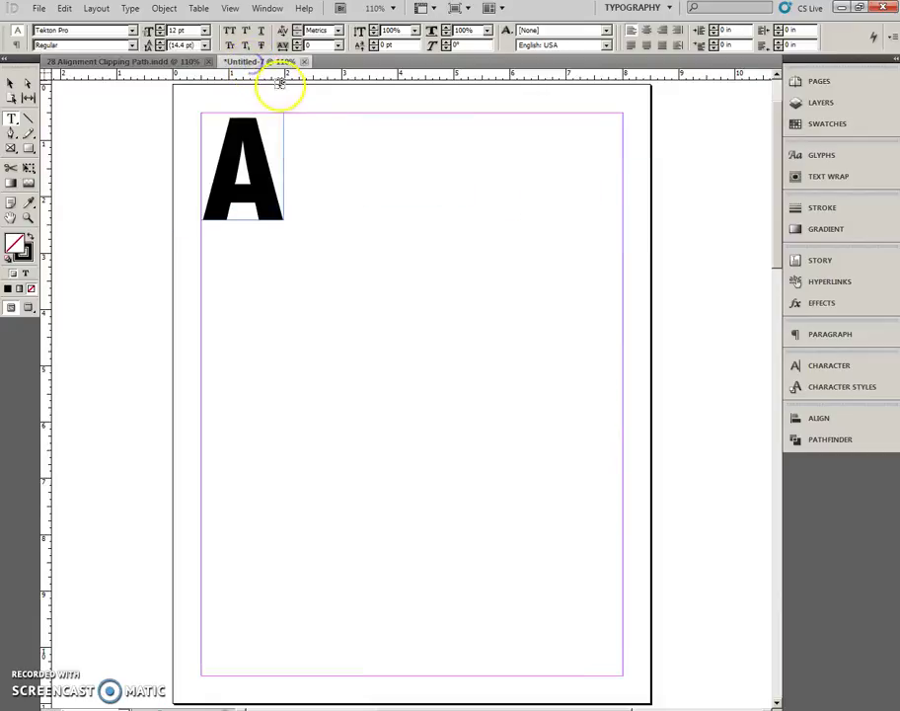
left_click_drag(288, 121, 436, 181)
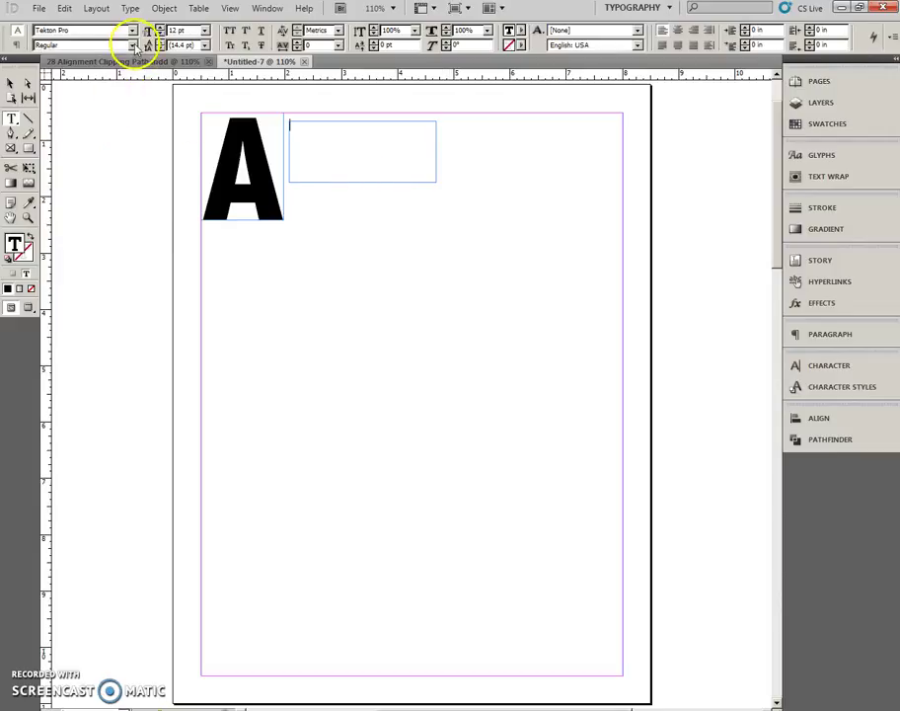
left_click(134, 32)
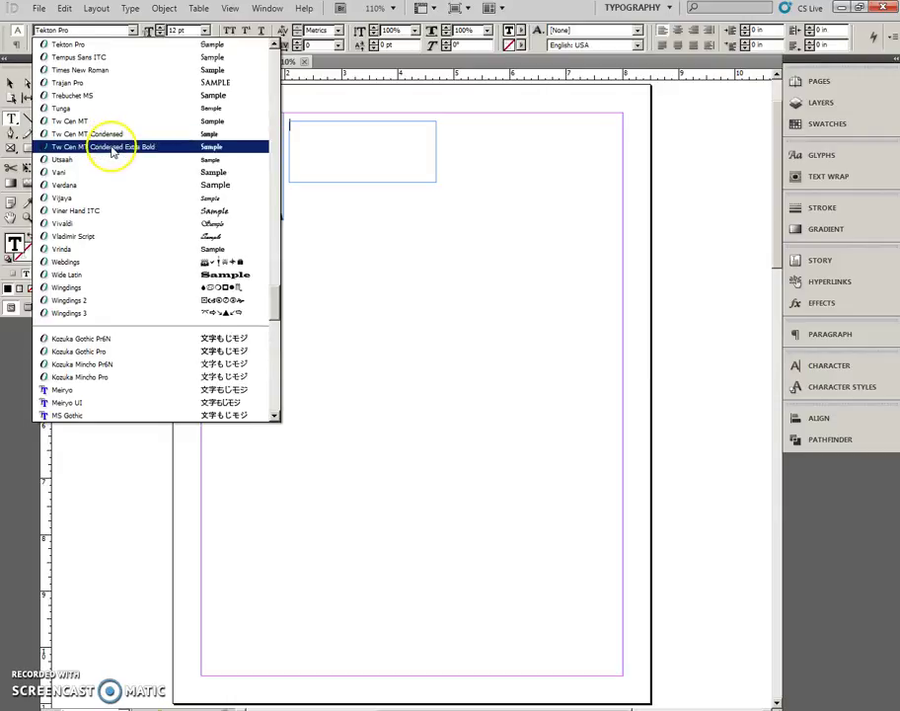
left_click(111, 148)
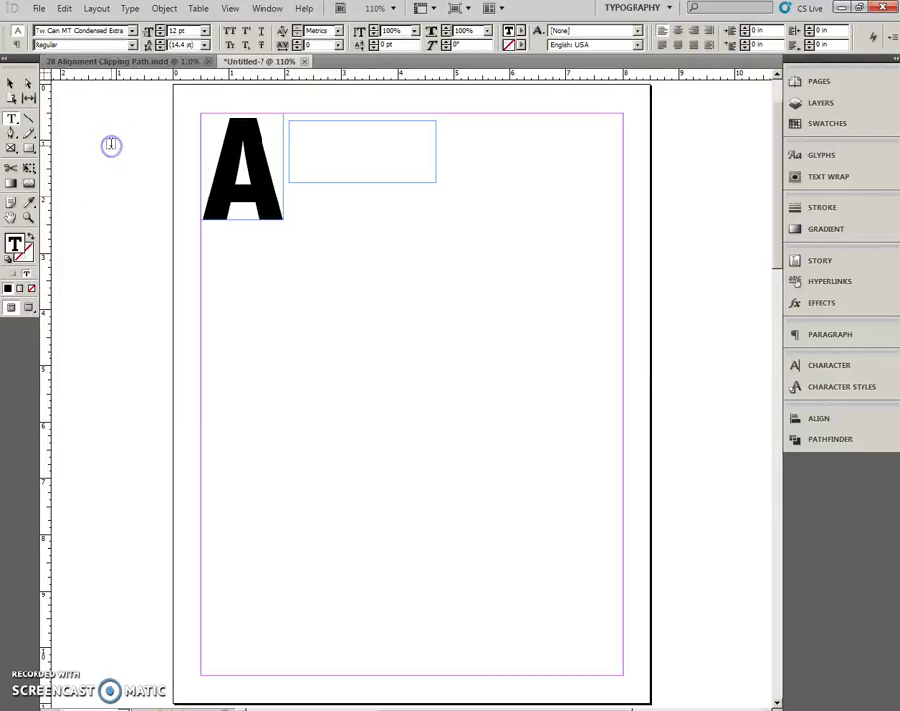
left_click(148, 30)
type("72")
key("Return")
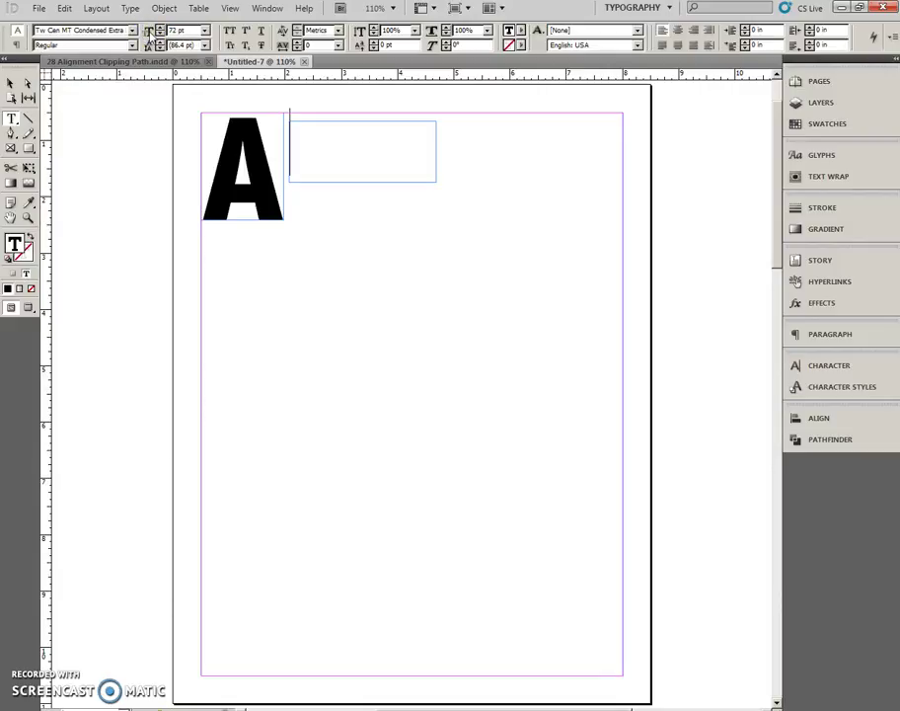
type("lign")
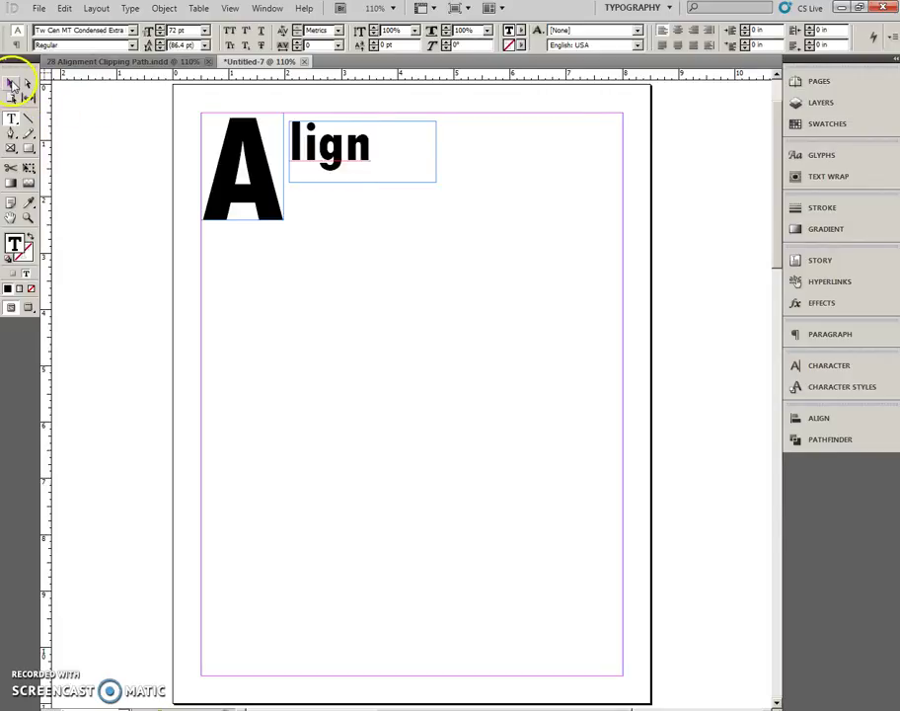
Step: Fit the 'lign' frame to its text and rotate it -14°
left_click(11, 85)
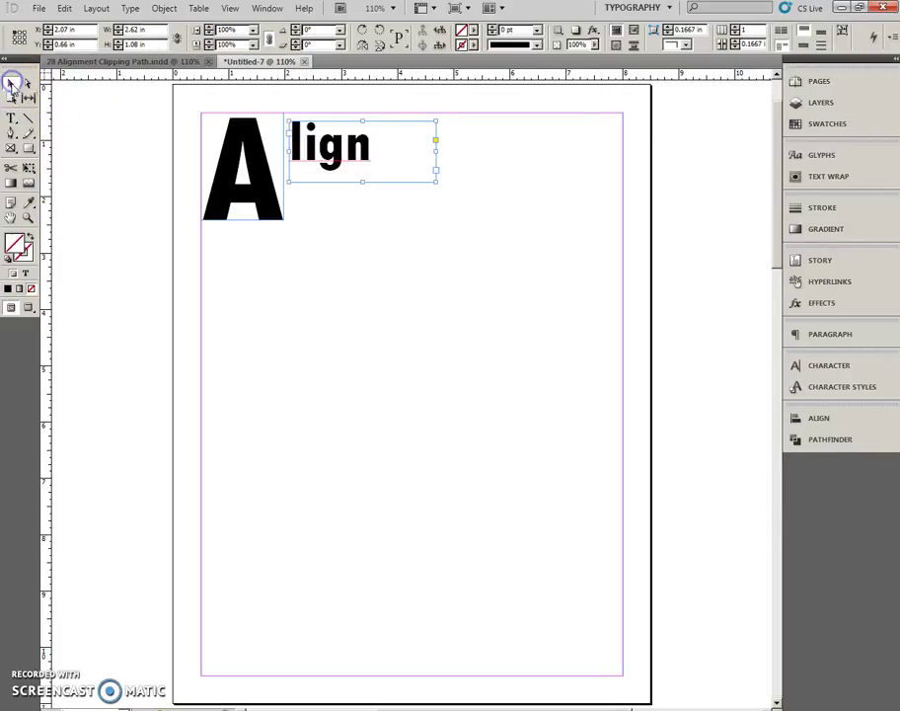
left_click(823, 43)
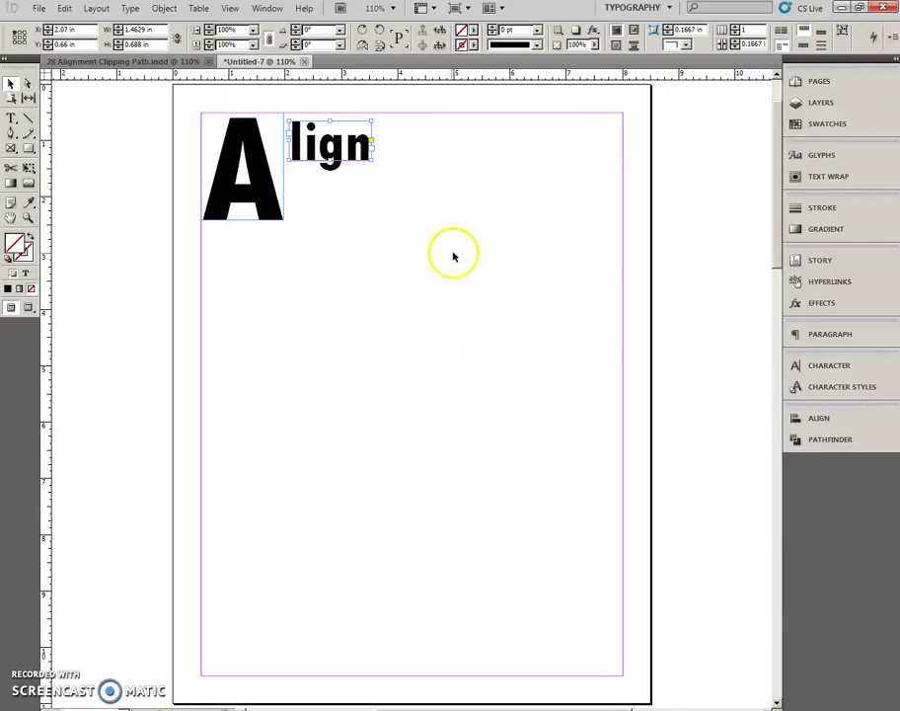
left_click(461, 304)
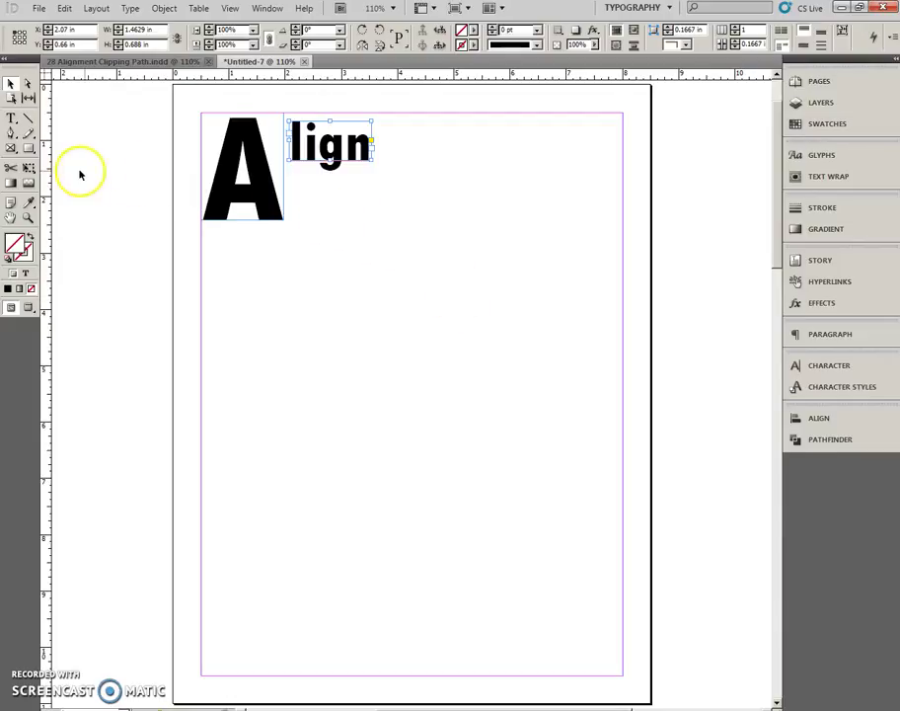
left_click(28, 171)
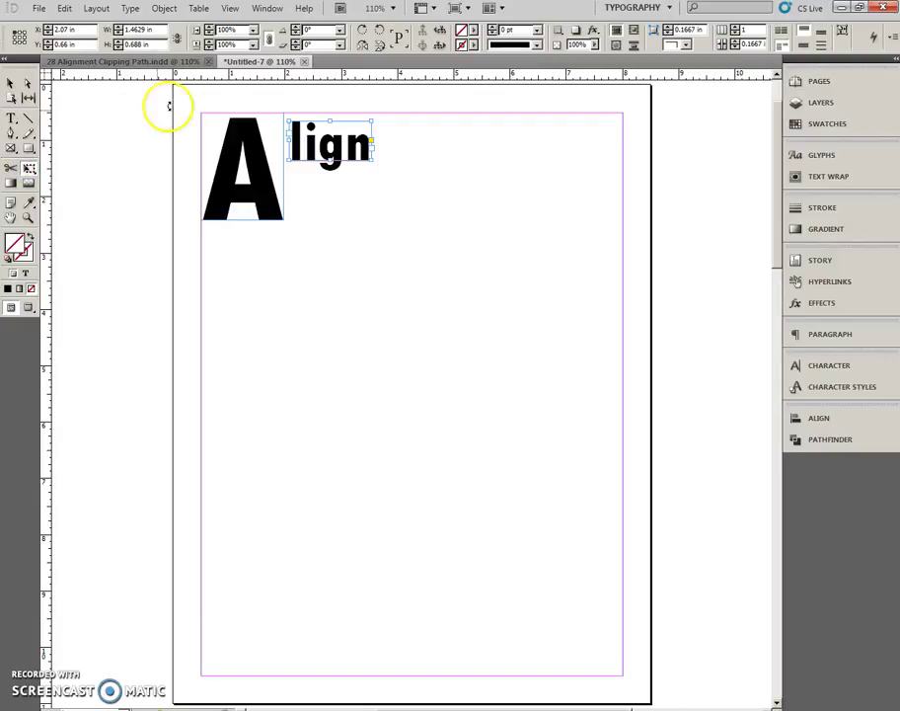
left_click(287, 32)
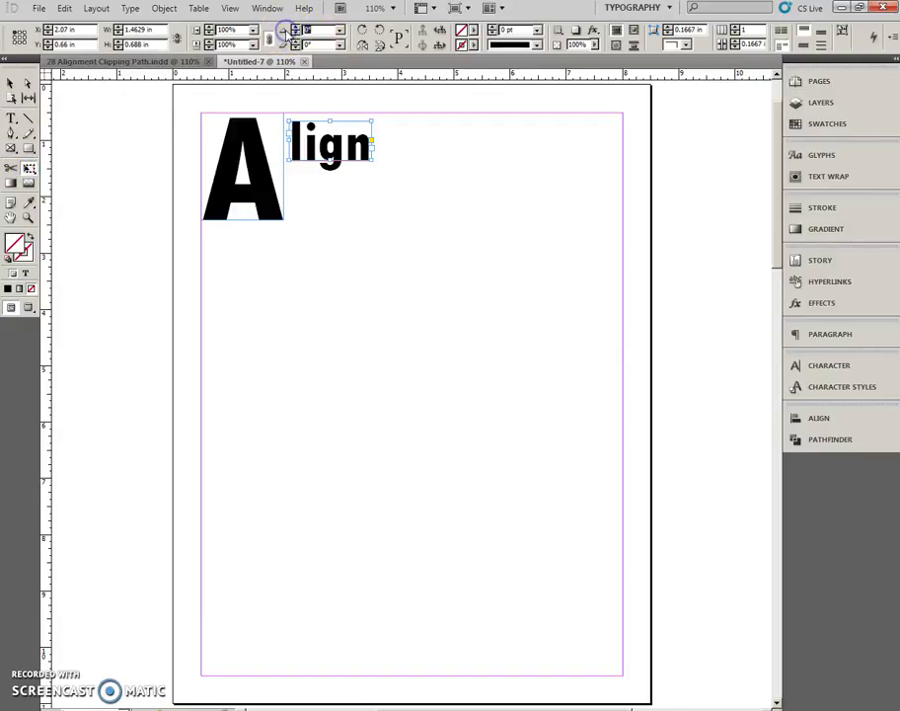
type("1")
type("14")
key("Return")
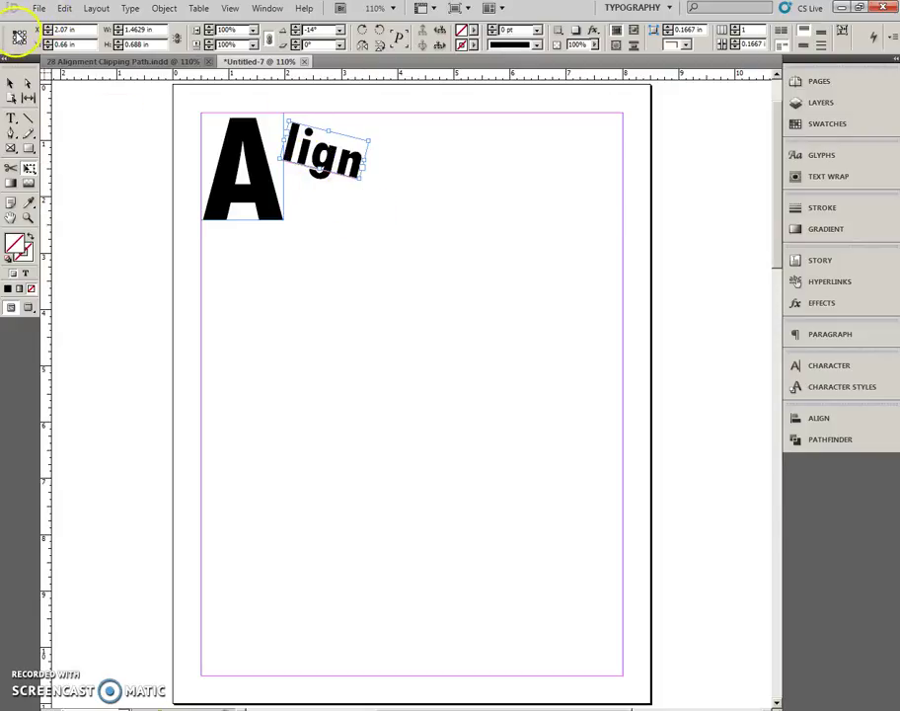
Step: Position the 'lign' frame at X 1.95 in, Y 0.5 in
left_click(37, 29)
type("1.95")
key("Tab")
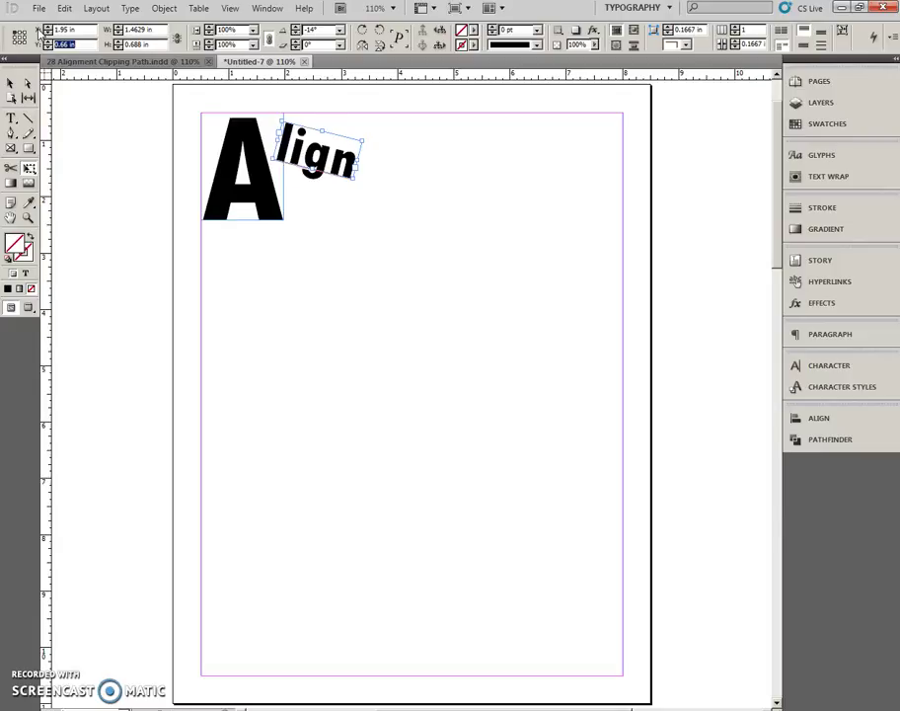
type(".5")
key("Return")
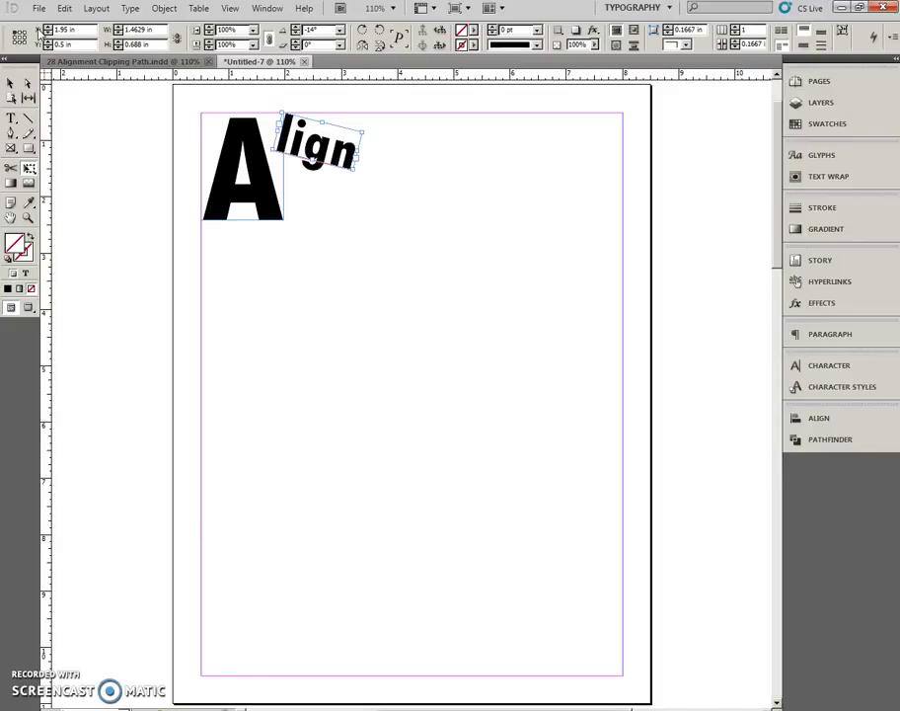
Step: Draw a frame right of 'lign' and type 'ment' in 72 pt Tw Cen MT Condensed Extra Bold
left_click(11, 119)
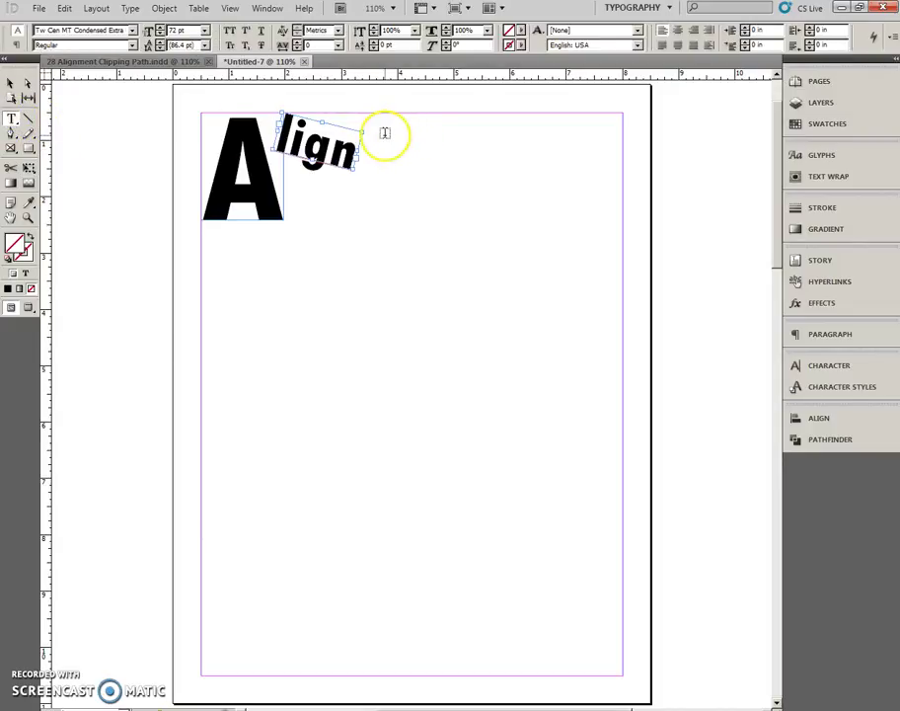
mouse_move(385, 133)
left_mouse_down()
mouse_move(564, 209)
mouse_move(587, 238)
left_mouse_up()
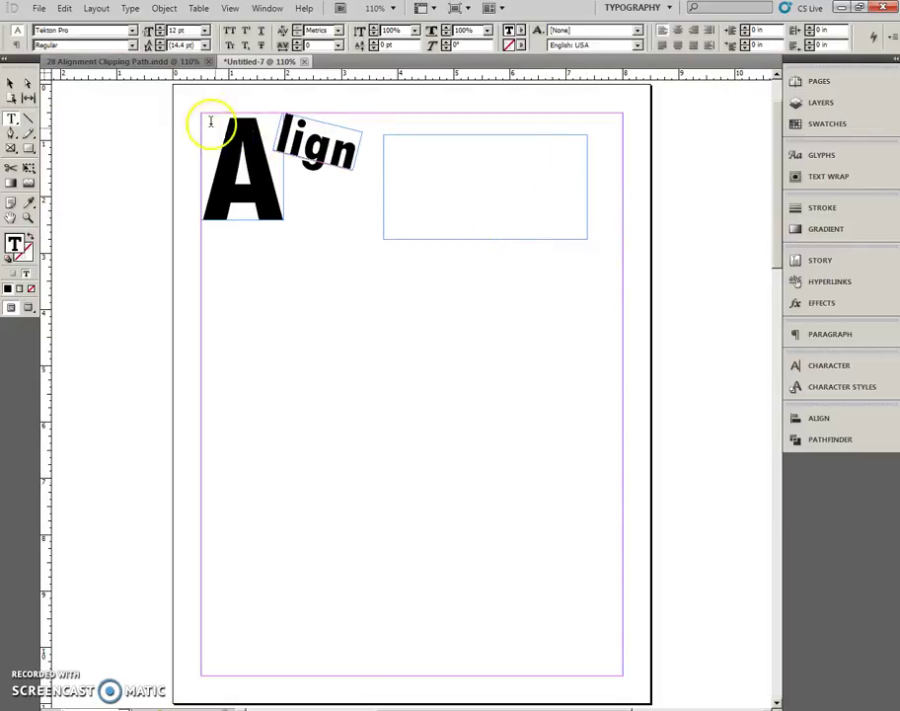
left_click(132, 30)
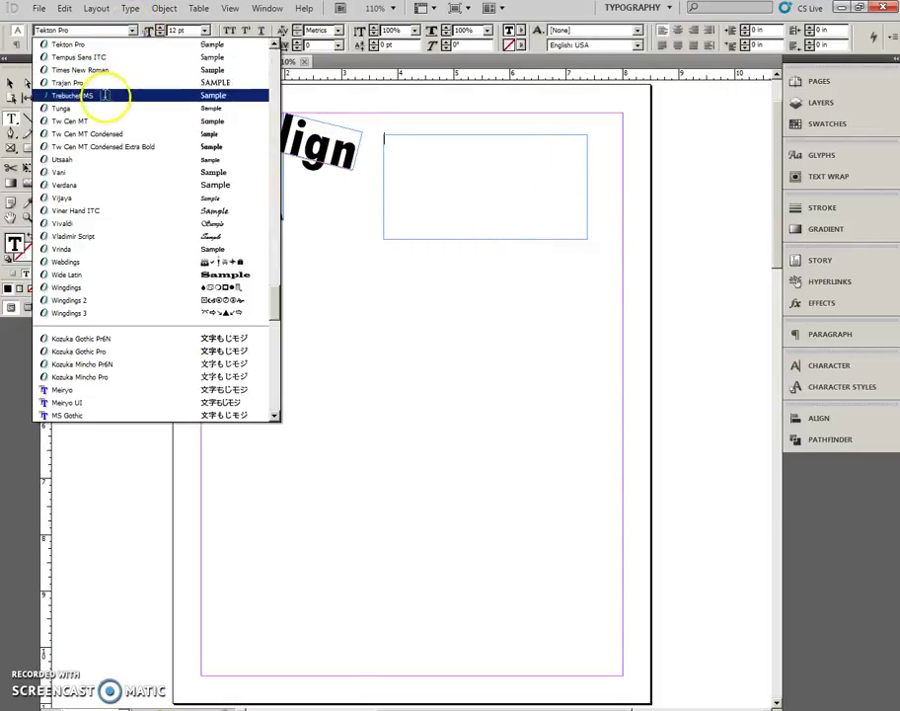
left_click(105, 146)
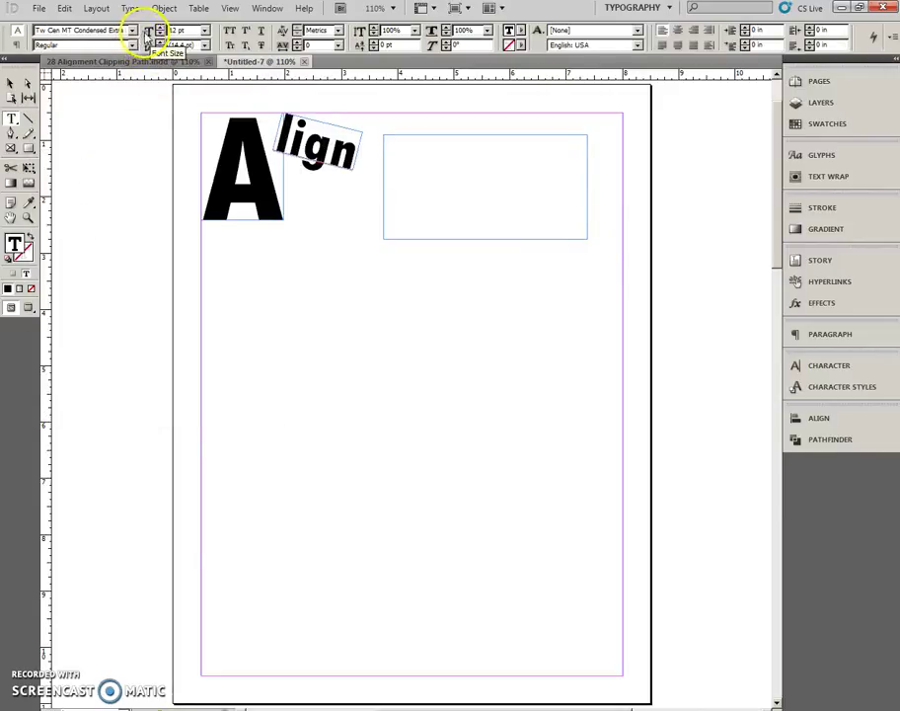
left_click(148, 33)
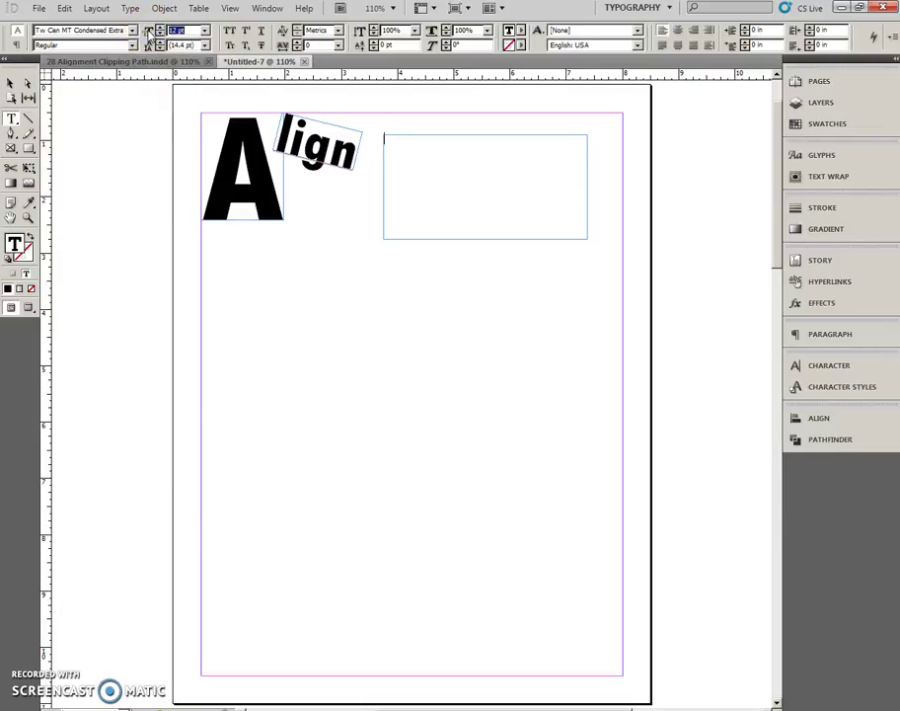
type("72")
key("Return")
type("ment")
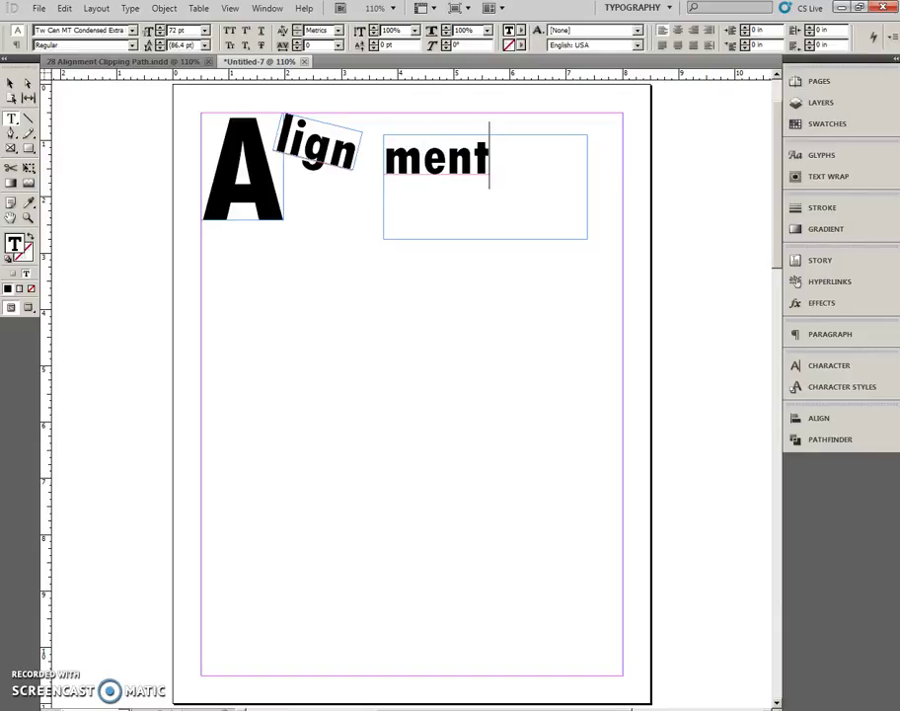
Step: Fit the 'ment' frame to its text and rotate it 8.5°
left_click(11, 84)
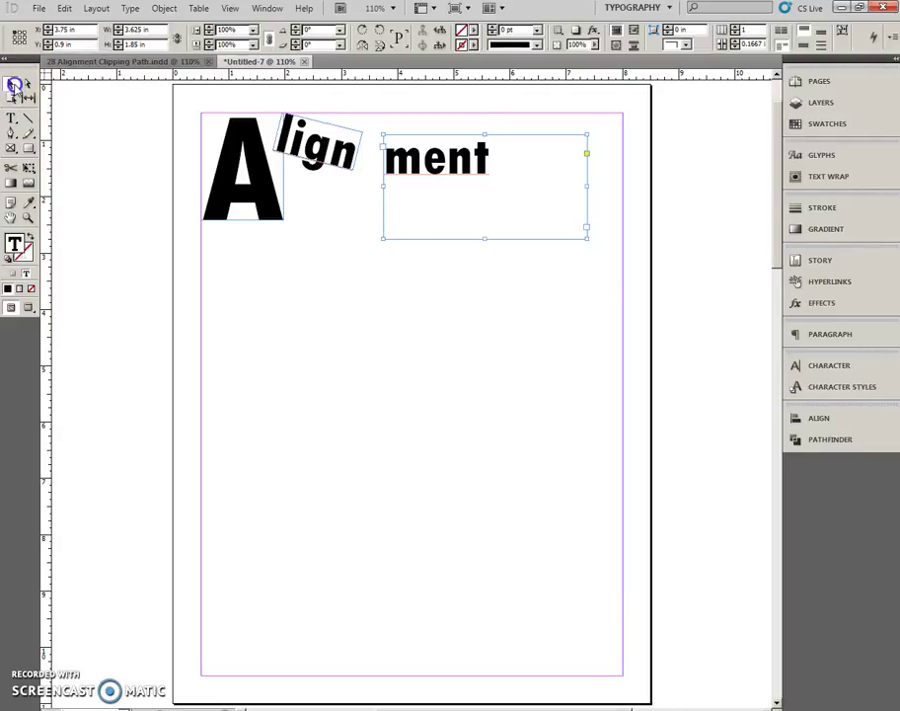
double_click(586, 238)
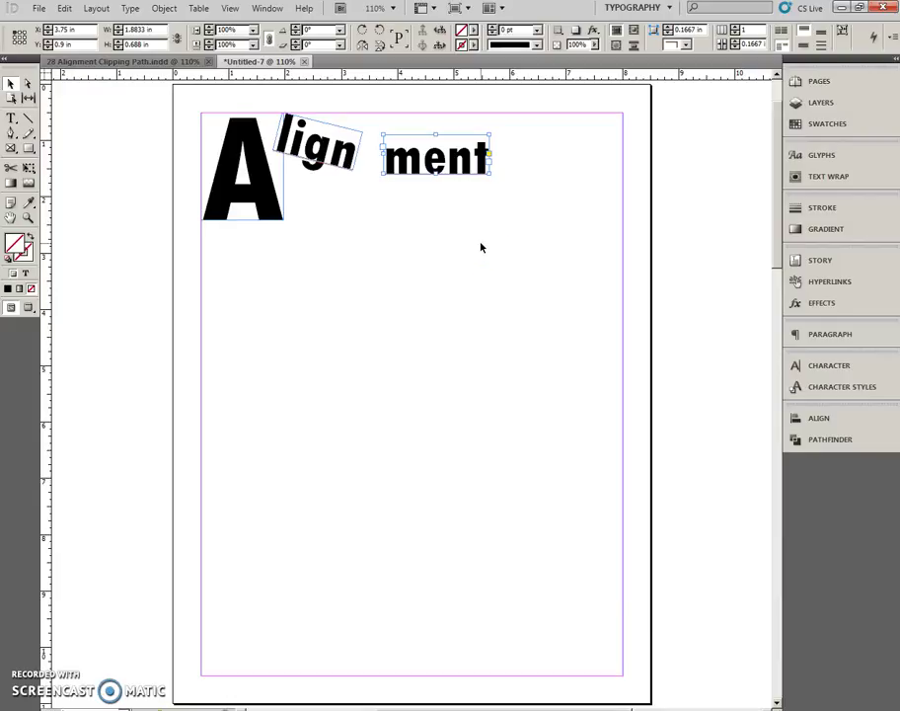
left_click(28, 169)
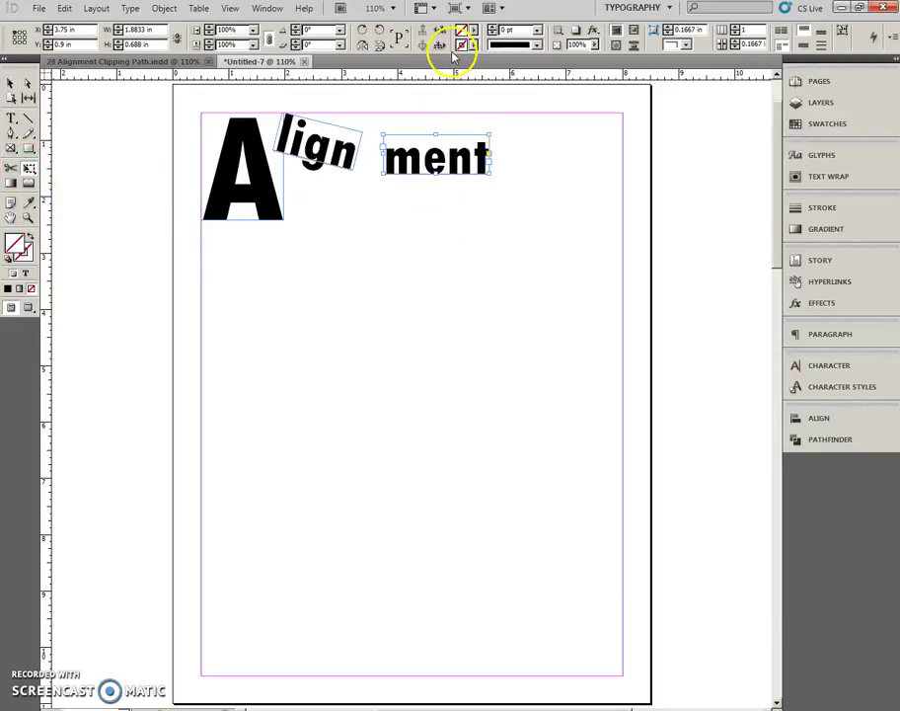
left_click(282, 30)
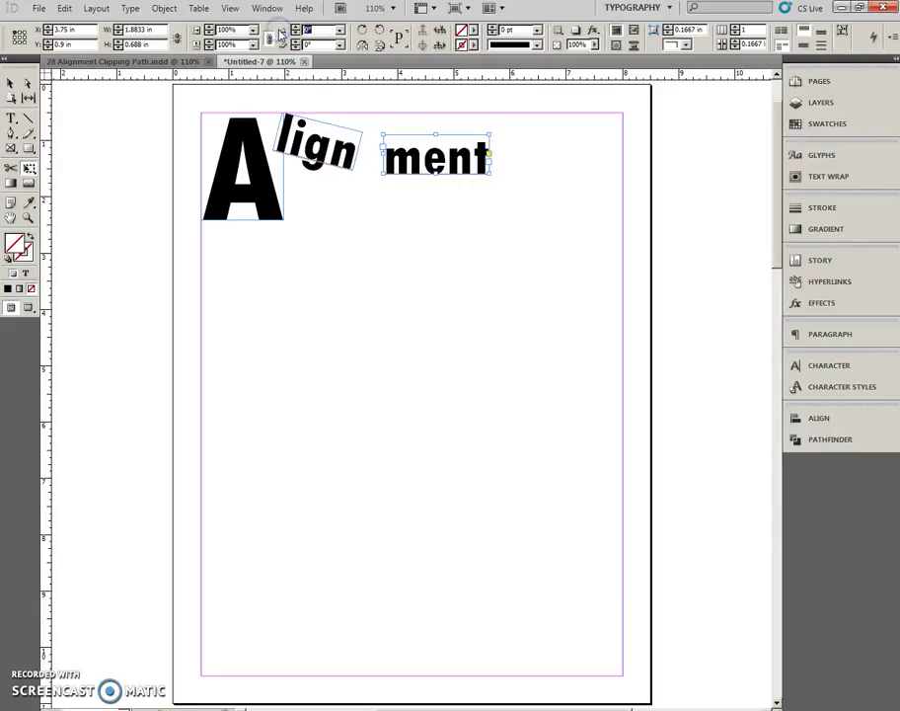
type("8.5")
key("Return")
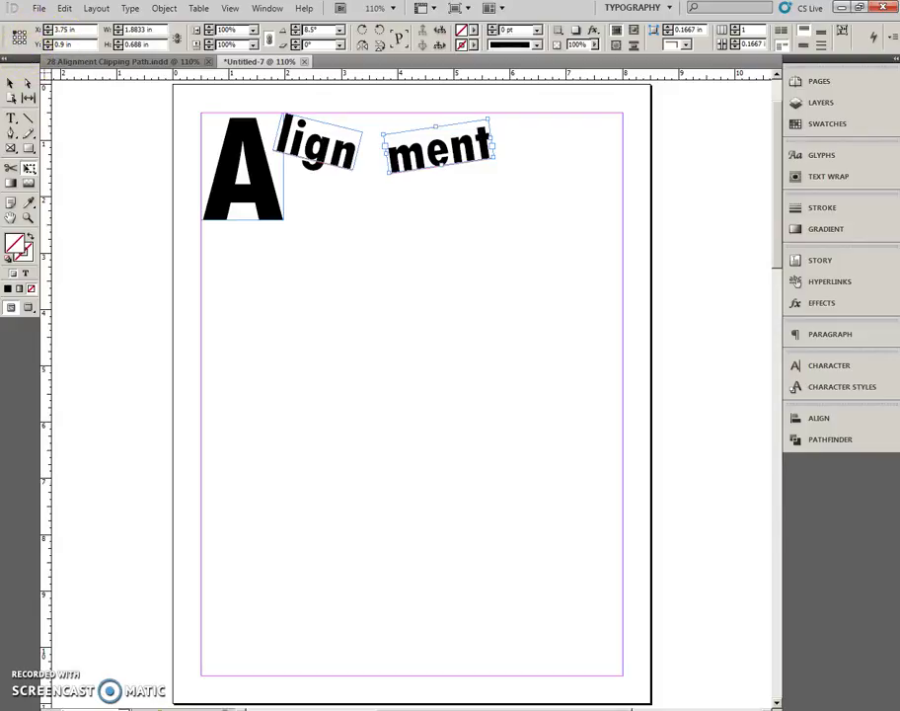
Step: Position the 'ment' frame at X 3.2 in, Y 0.825 in against 'lign'
left_click(36, 32)
type("3.2")
key("Tab")
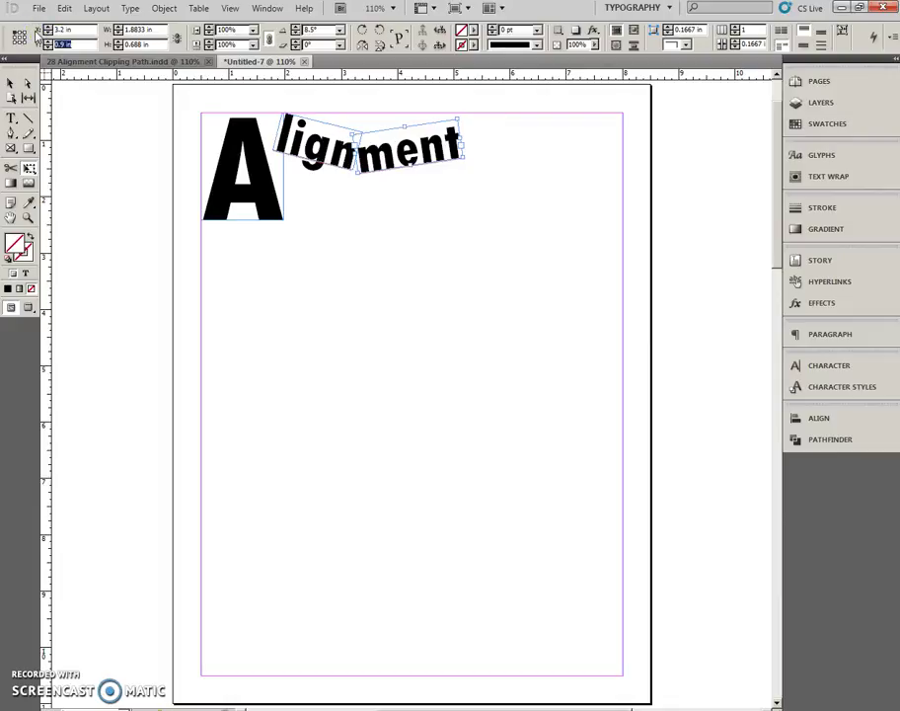
type(".825")
key("Return")
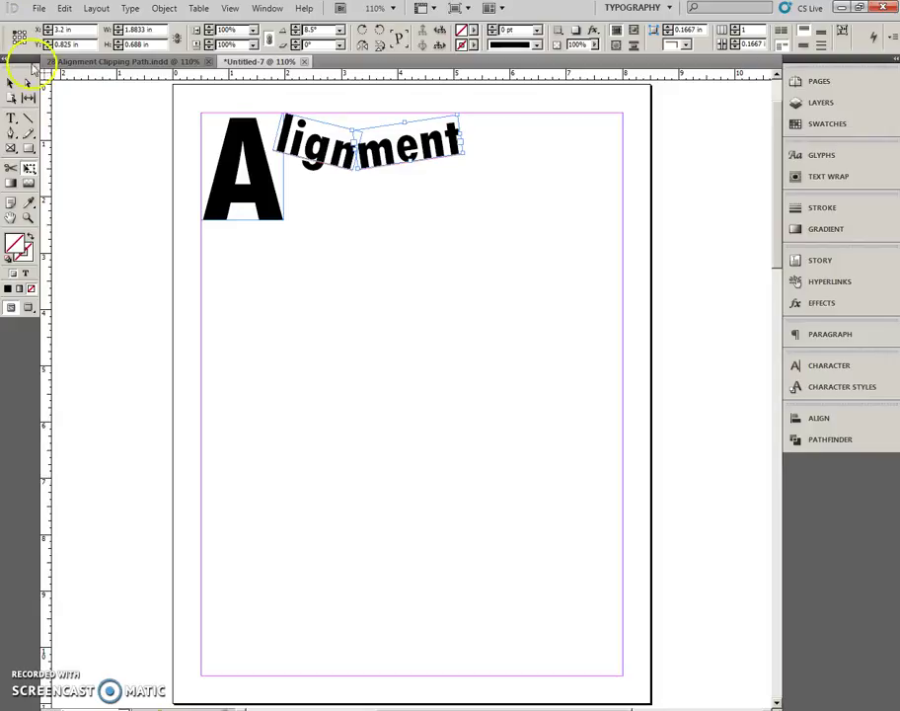
Step: Raise the 'e' in 'ment' with a 10 pt baseline shift
left_click(11, 118)
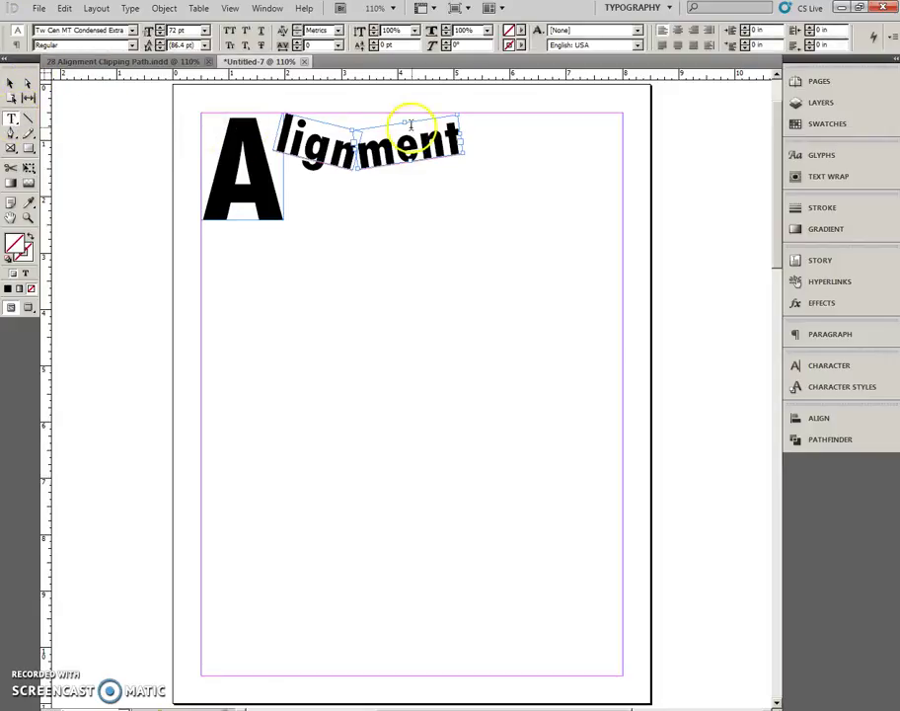
left_click_drag(393, 149, 429, 107)
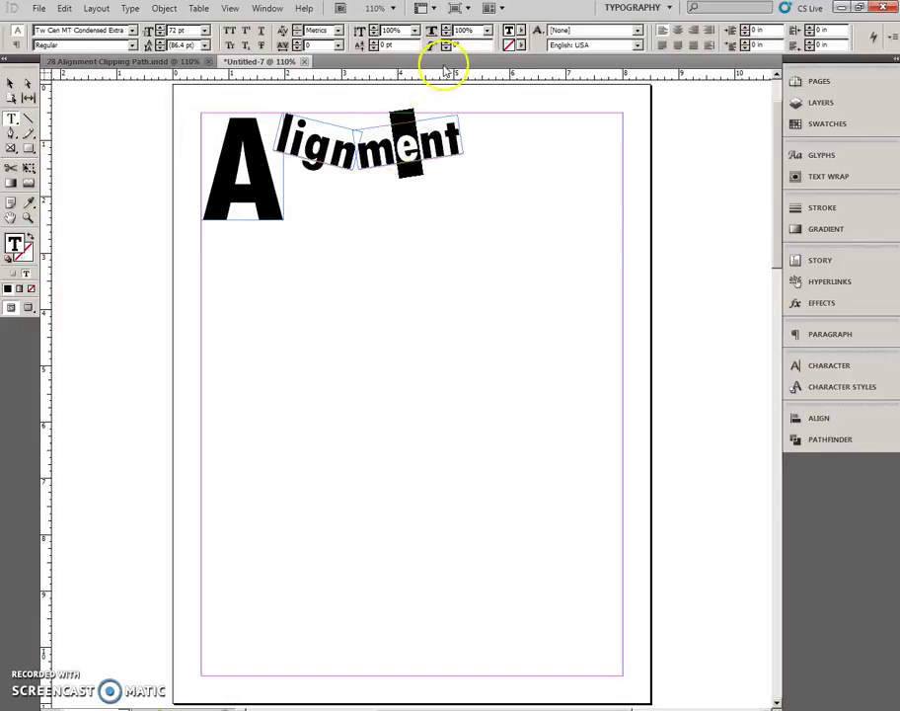
left_click(359, 46)
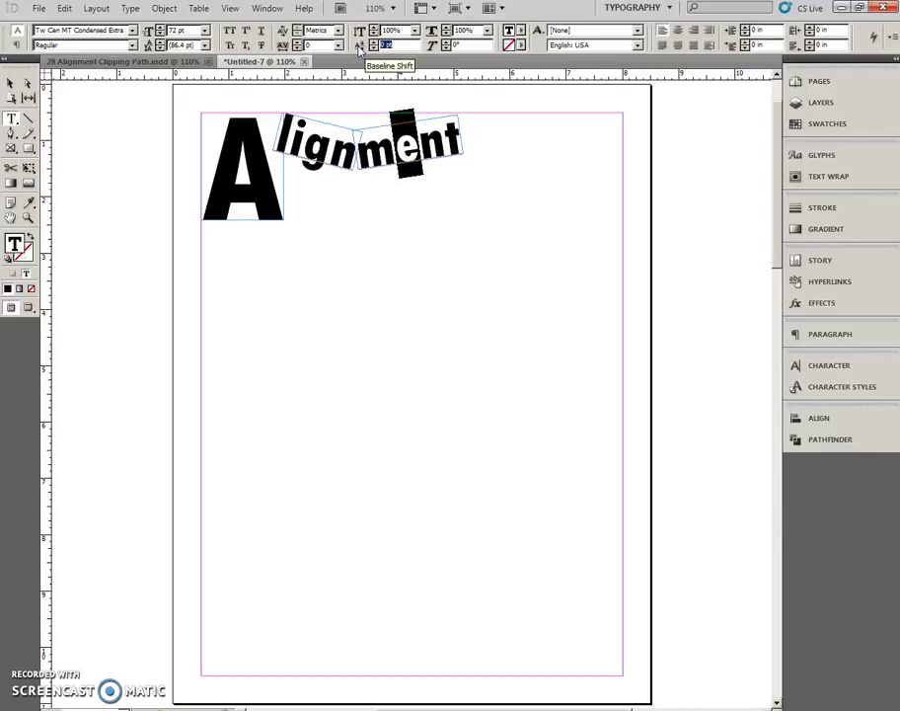
type("10")
key("Return")
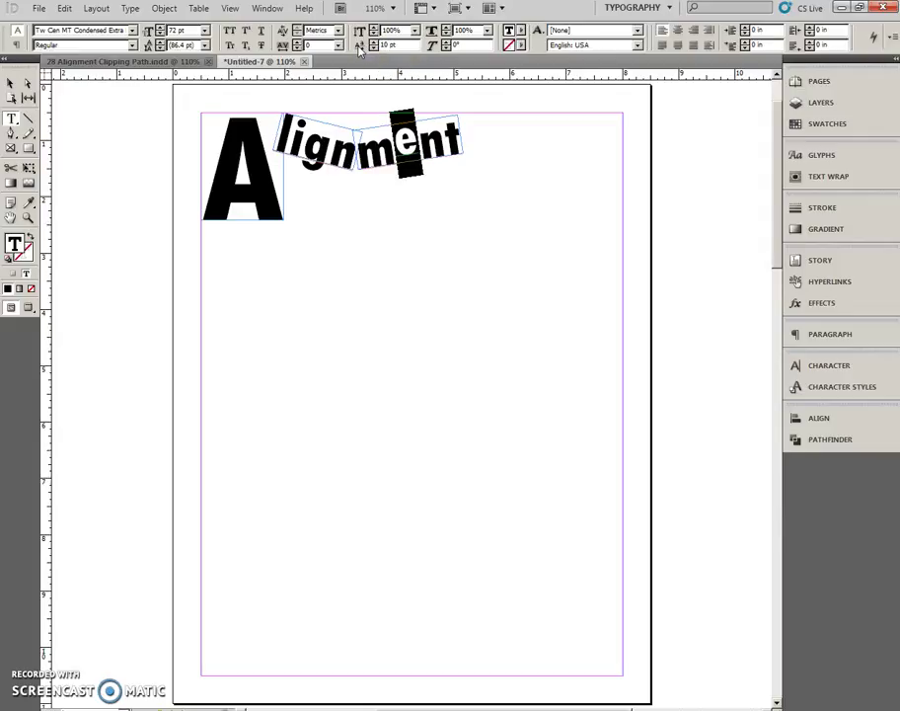
Step: Lower the 'n' in 'ment' with a -7 pt baseline shift
left_click(419, 126)
left_click_drag(420, 128, 434, 138)
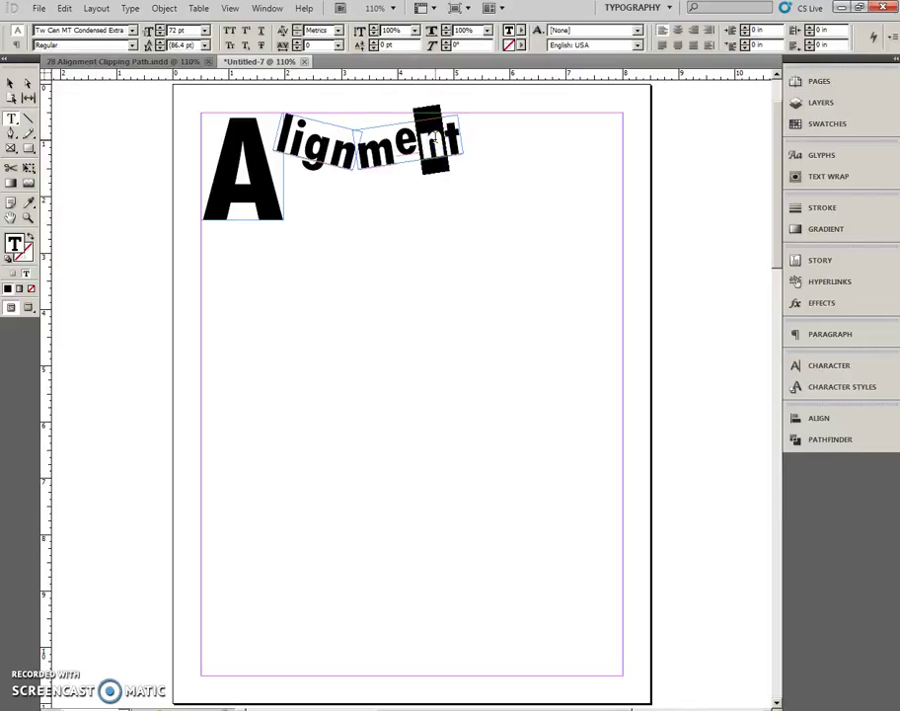
left_click(358, 49)
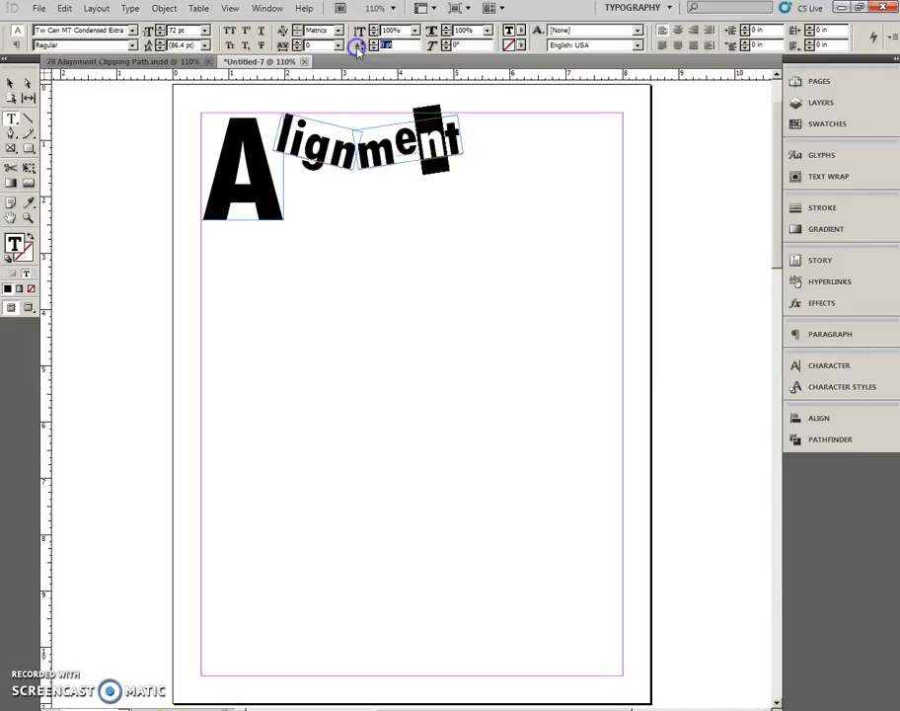
type("-7")
key("Return")
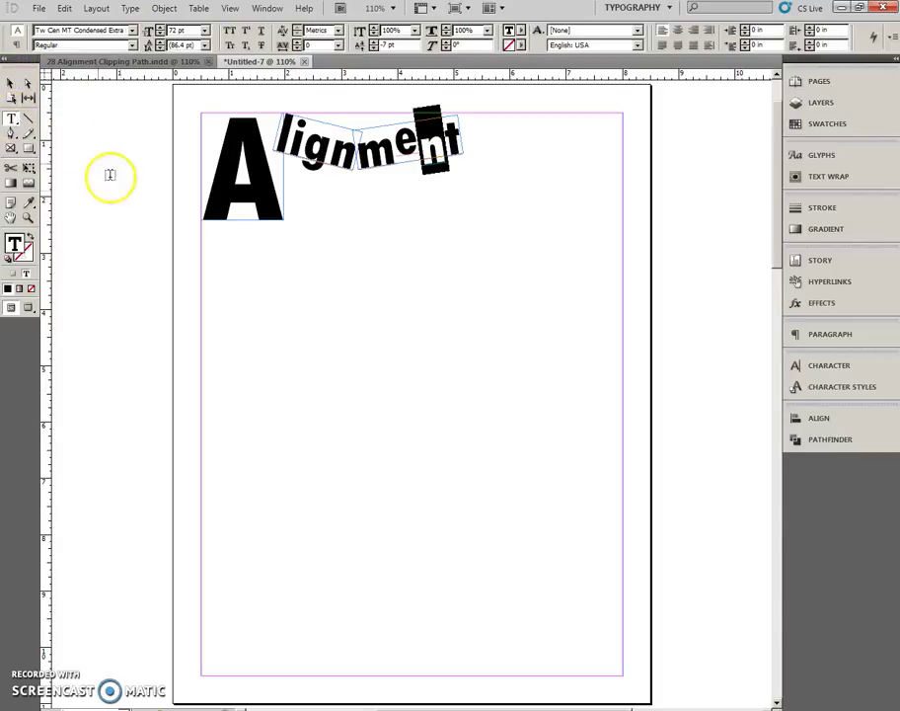
Step: Draw a text frame beside the A set to Tw Cen MT at 24 pt
left_click(10, 82)
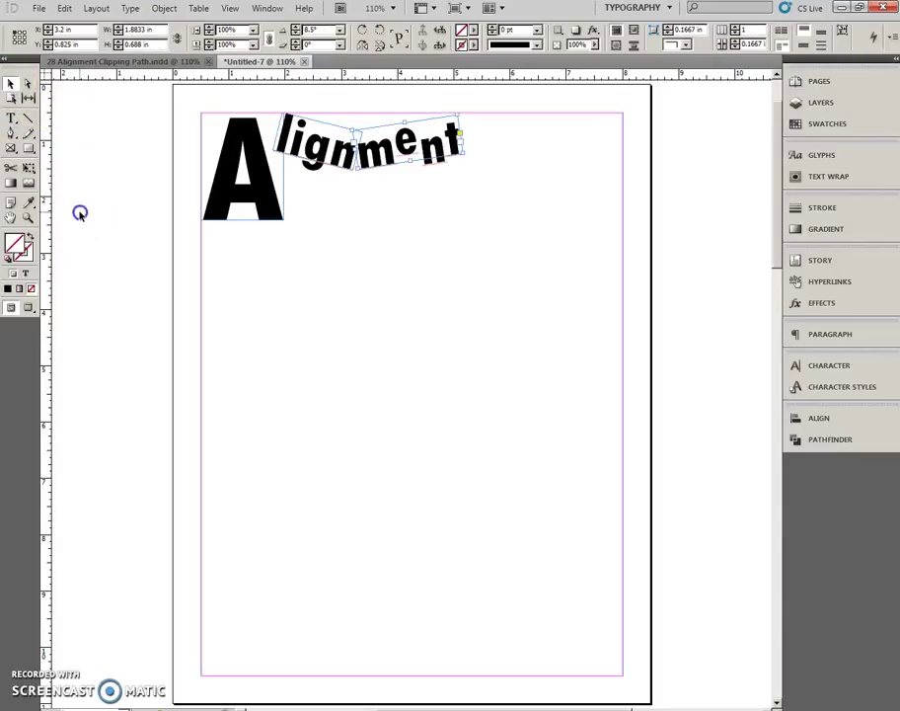
left_click(80, 214)
left_click(12, 118)
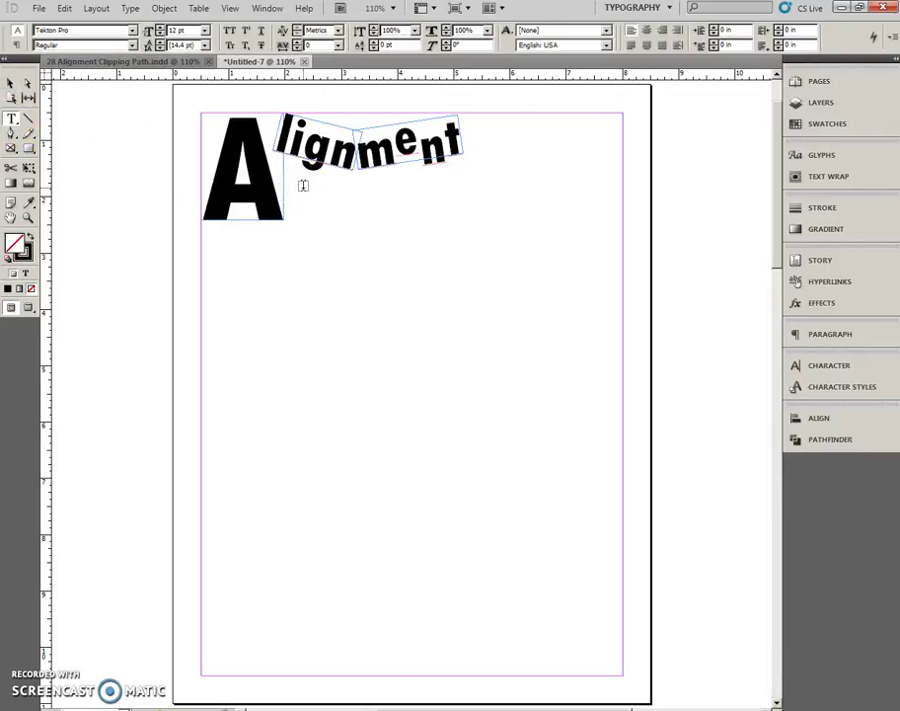
left_click_drag(302, 185, 559, 257)
left_click(416, 329)
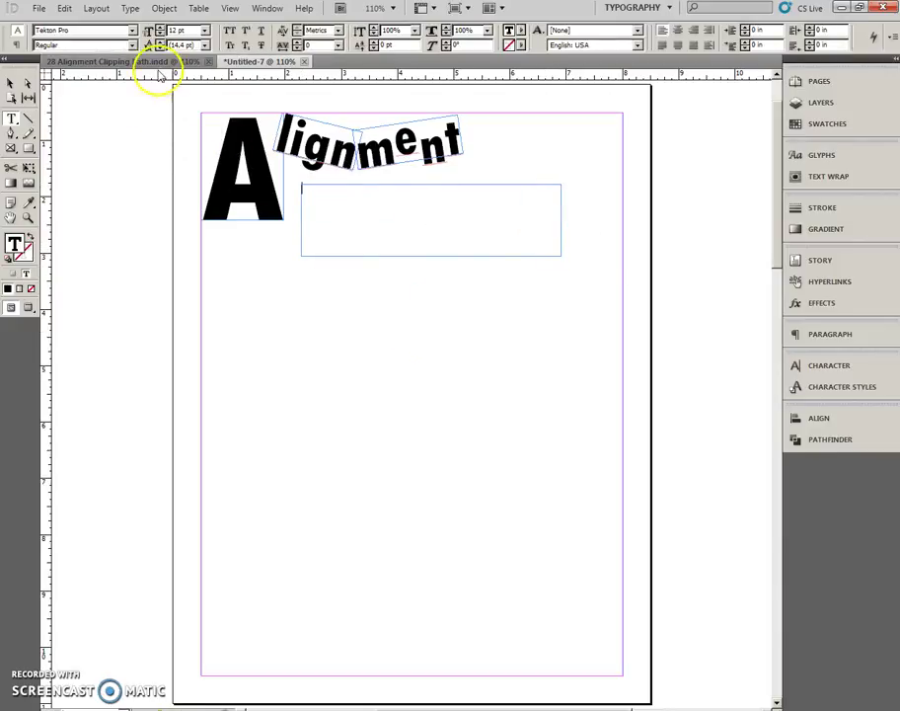
left_click(132, 31)
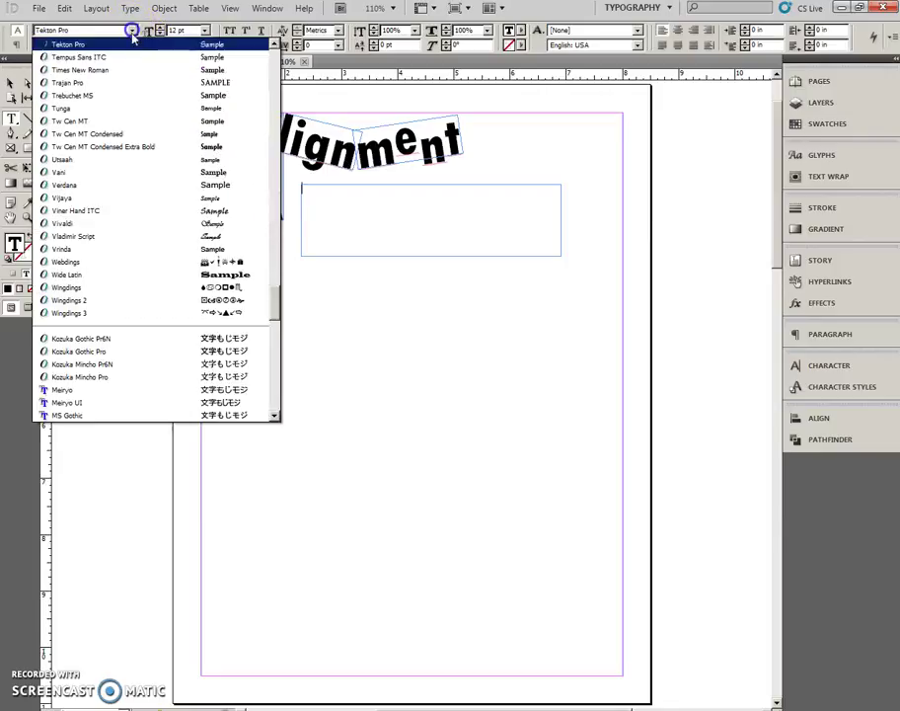
left_click(115, 121)
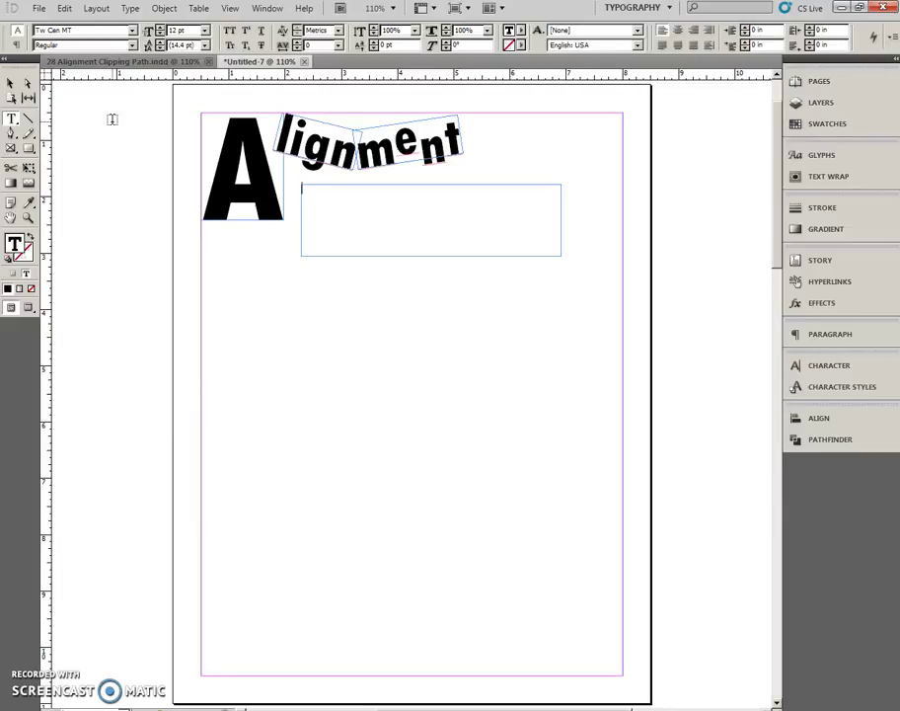
left_click(148, 31)
type("3")
type("4")
key("Return")
Step: Type 'Placing objects on a page' and set it in Tw Cen MT Condensed Extra Bold
type("Placing ob")
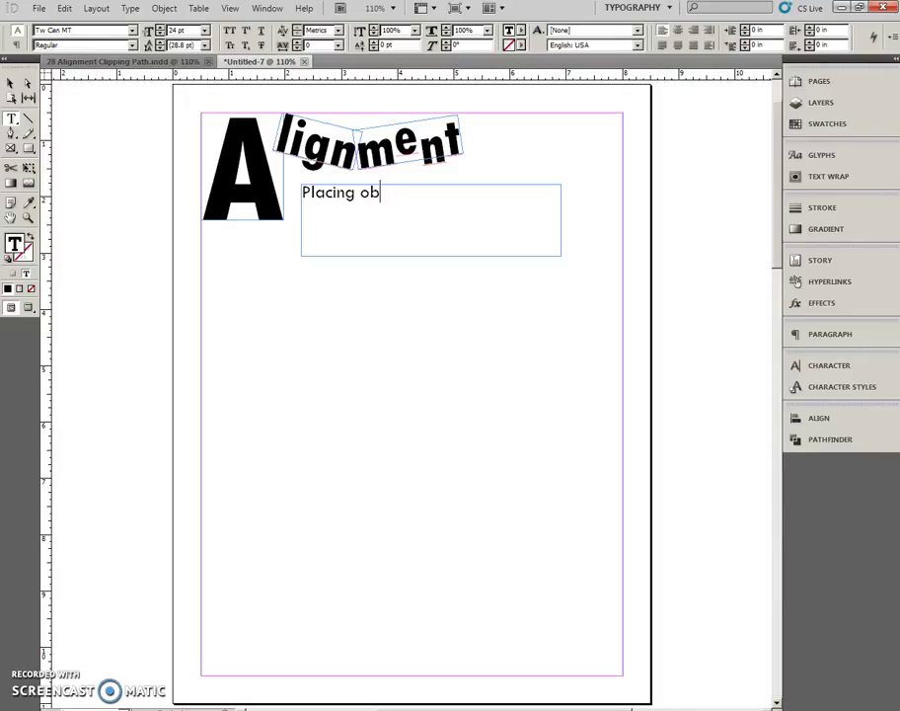
type("jects on a")
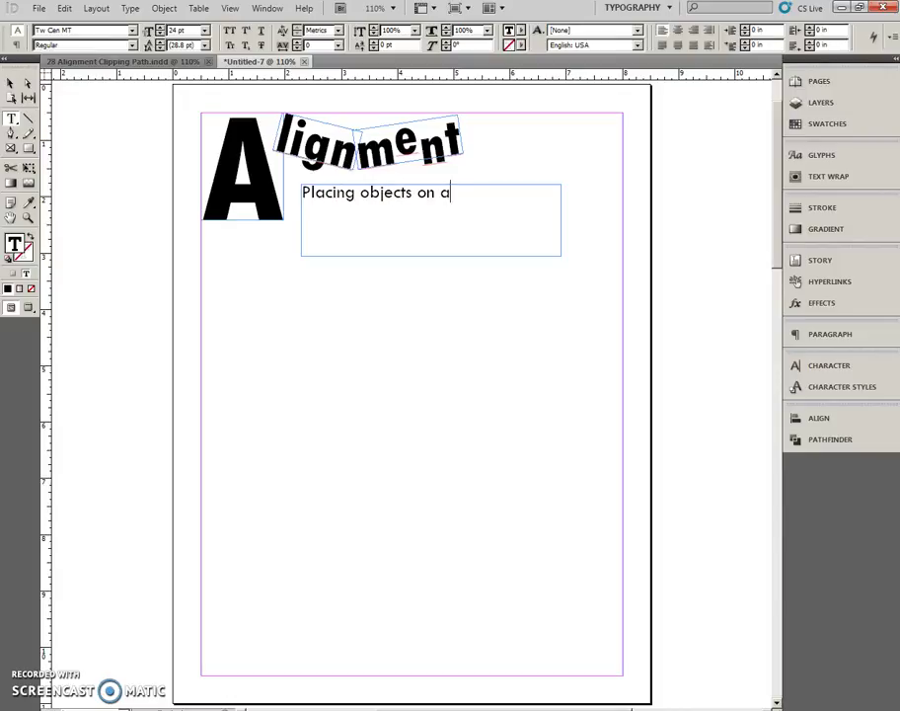
type(" page")
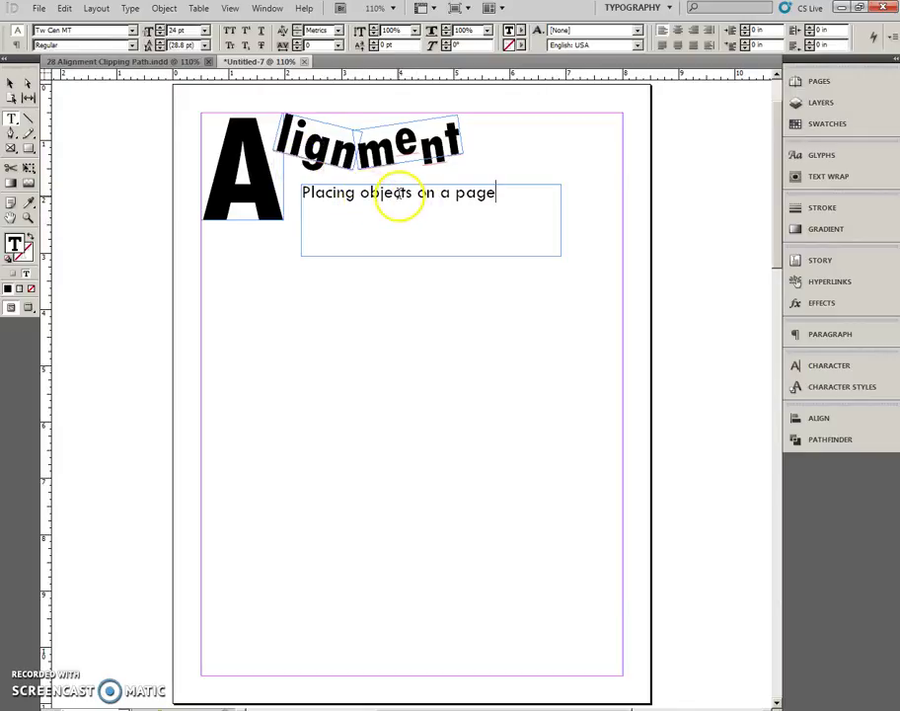
triple_click(398, 193)
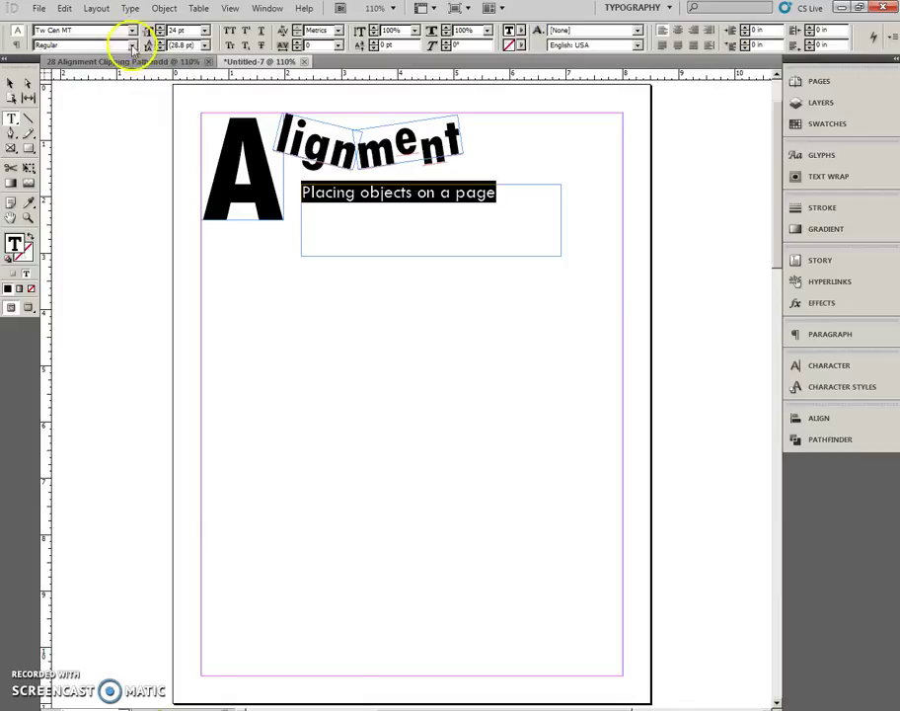
left_click(133, 29)
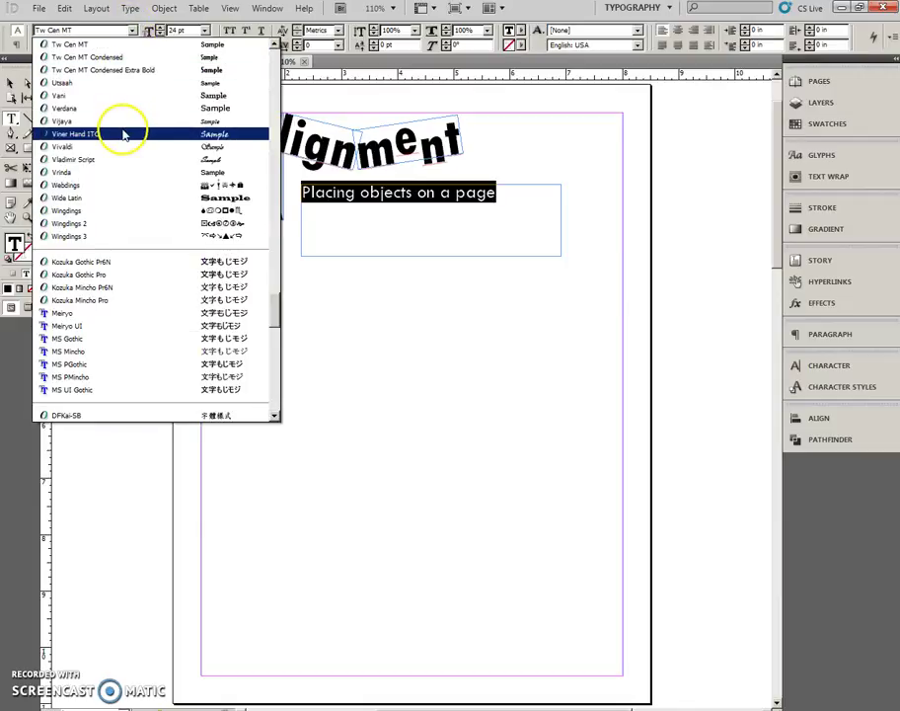
left_click(124, 69)
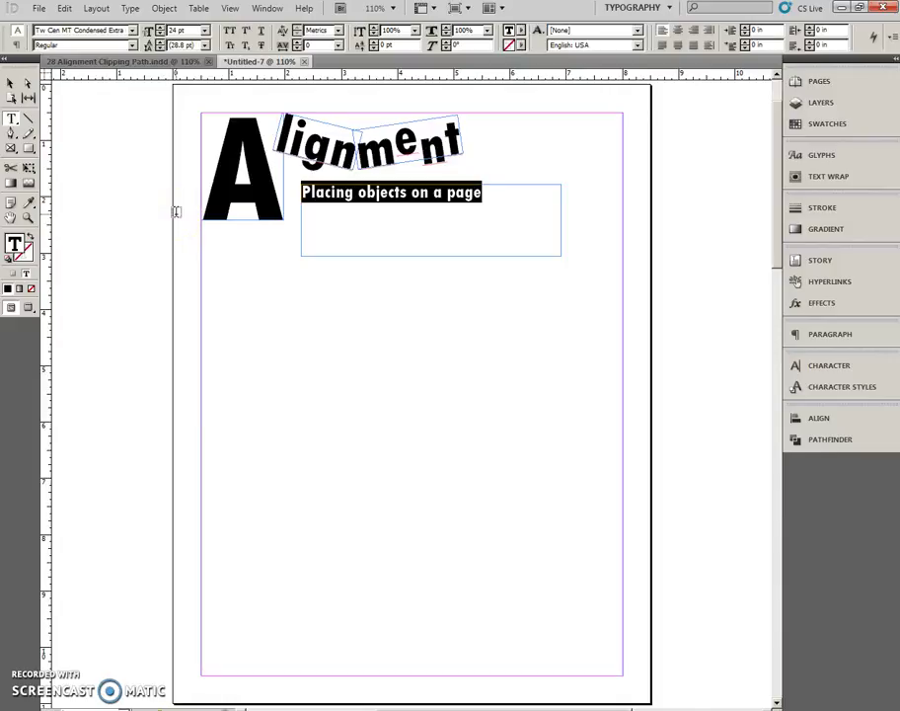
Step: Fit the subtitle frame to its text and place it at X 2 in, Y 1.8 in
left_click(10, 84)
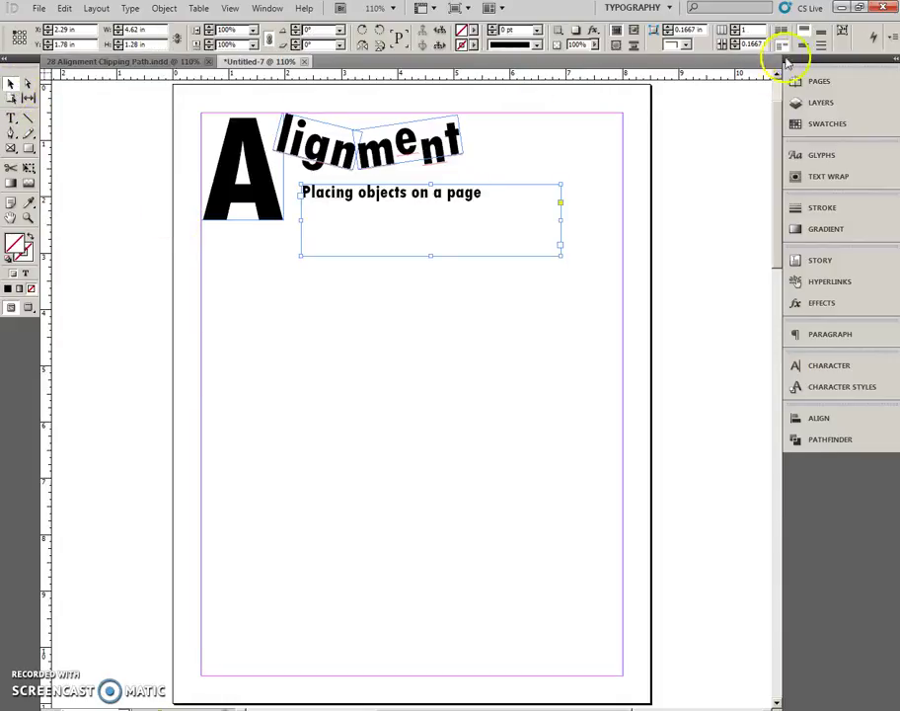
left_click(825, 42)
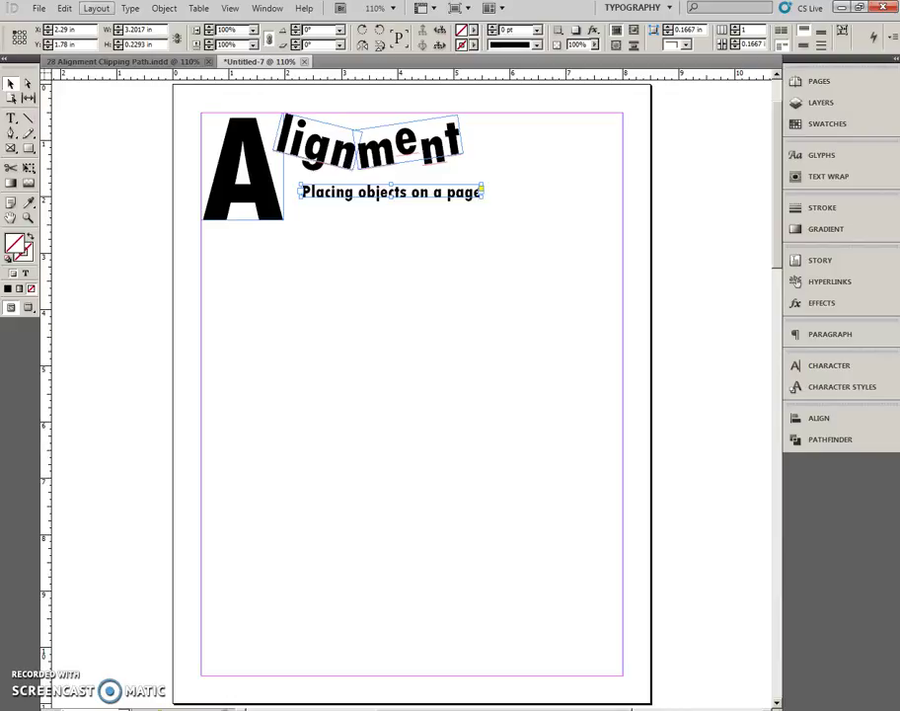
left_click(37, 32)
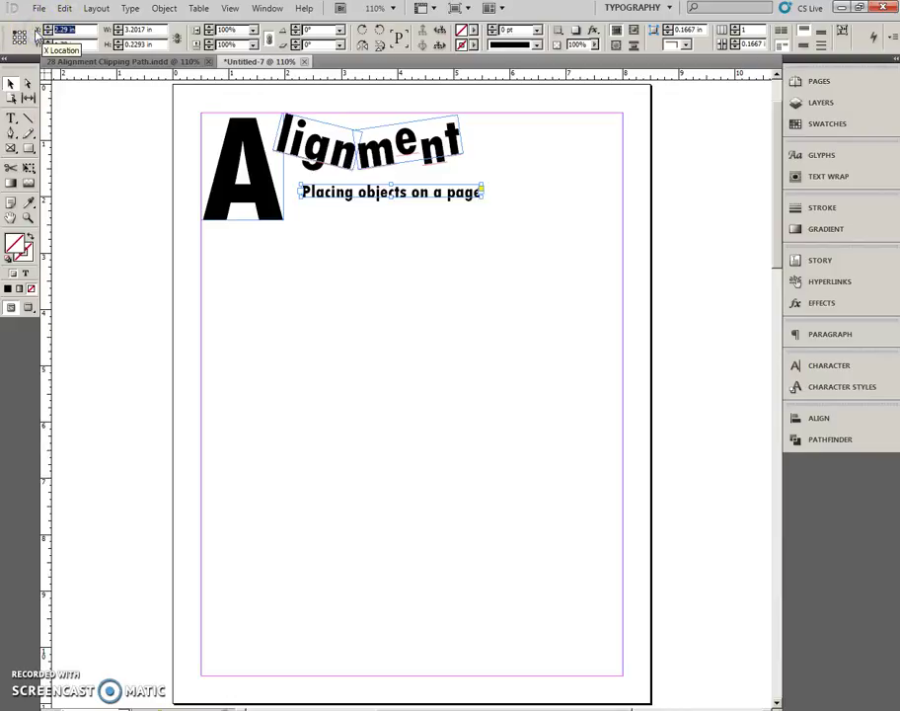
type("2")
key("Tab")
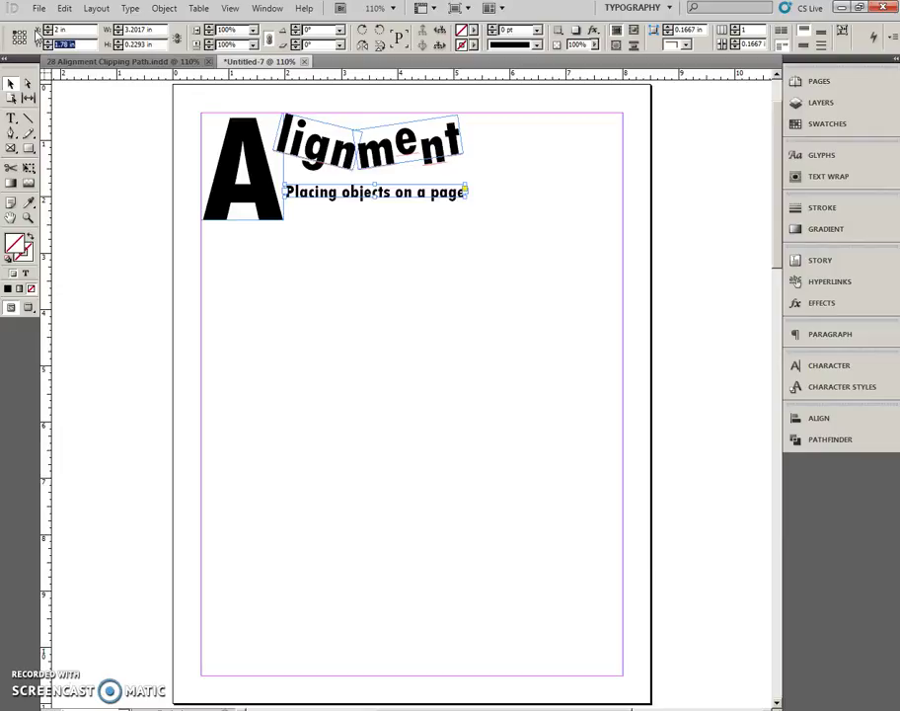
type("1.80")
key("Return")
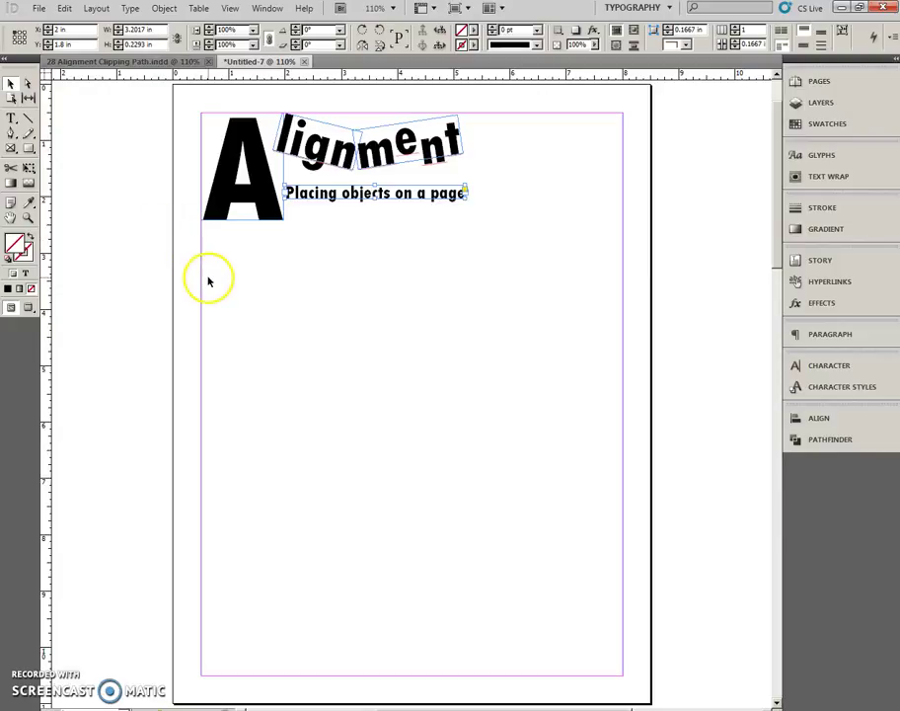
left_click(241, 287)
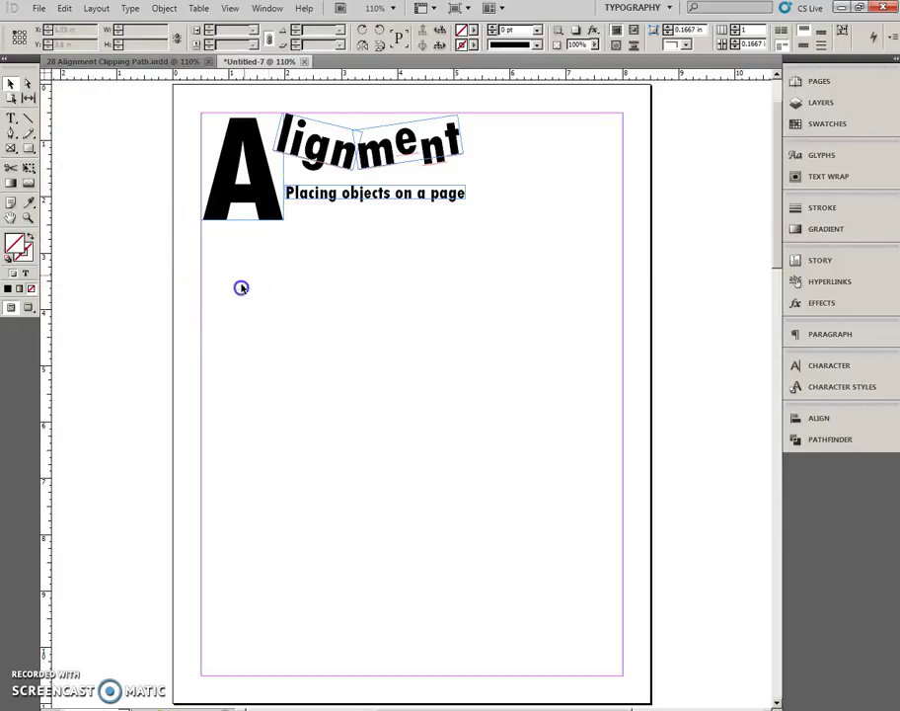
Step: Add a horizontal ruler guide and set its Y position to 2.6 in
left_click_drag(231, 74, 237, 277)
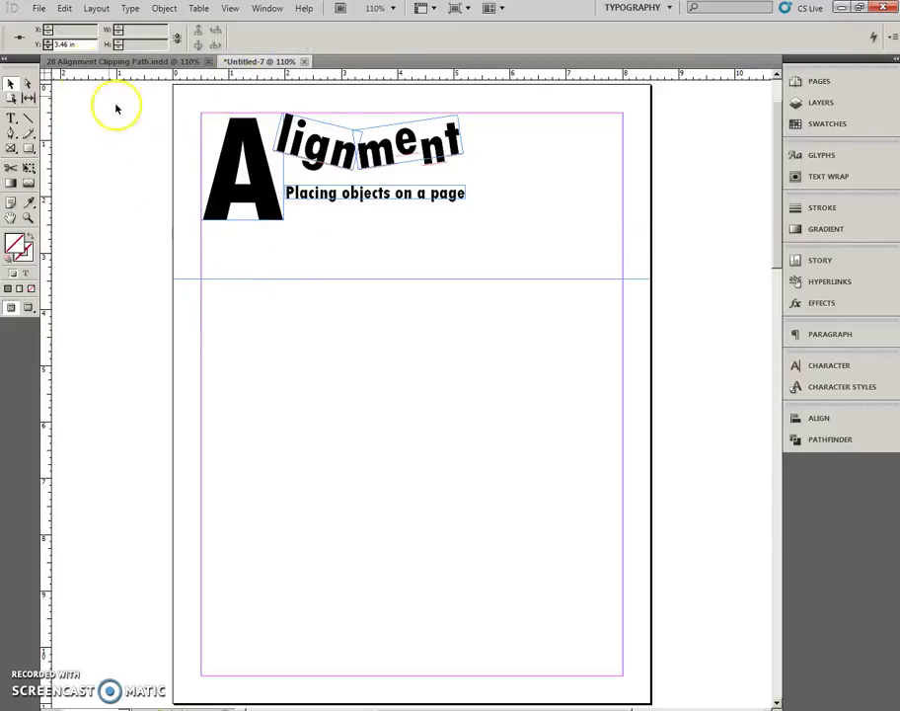
left_click(36, 44)
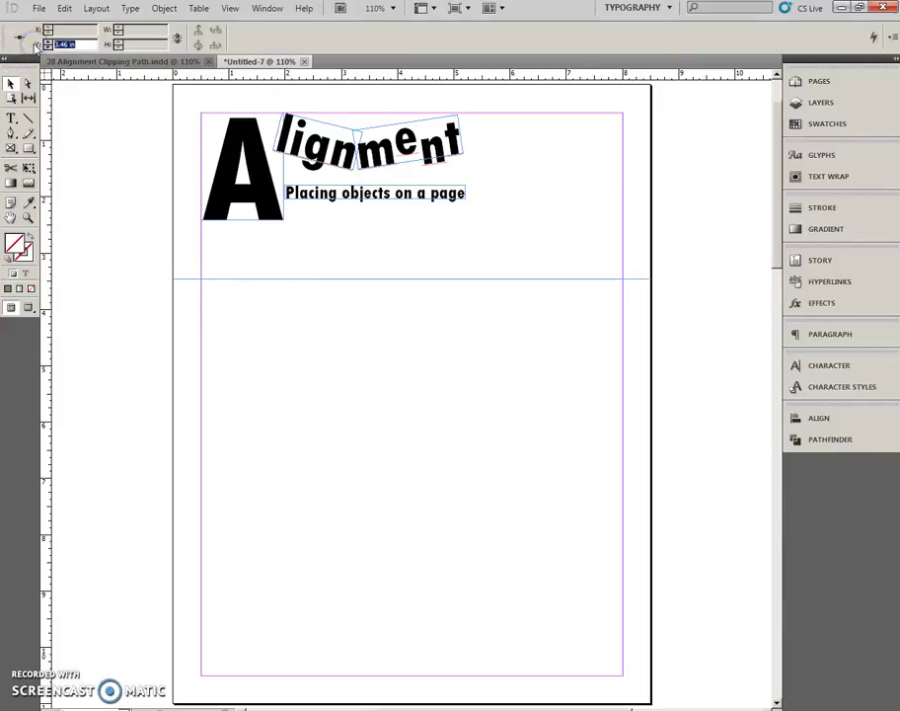
type("2.6")
key("Return")
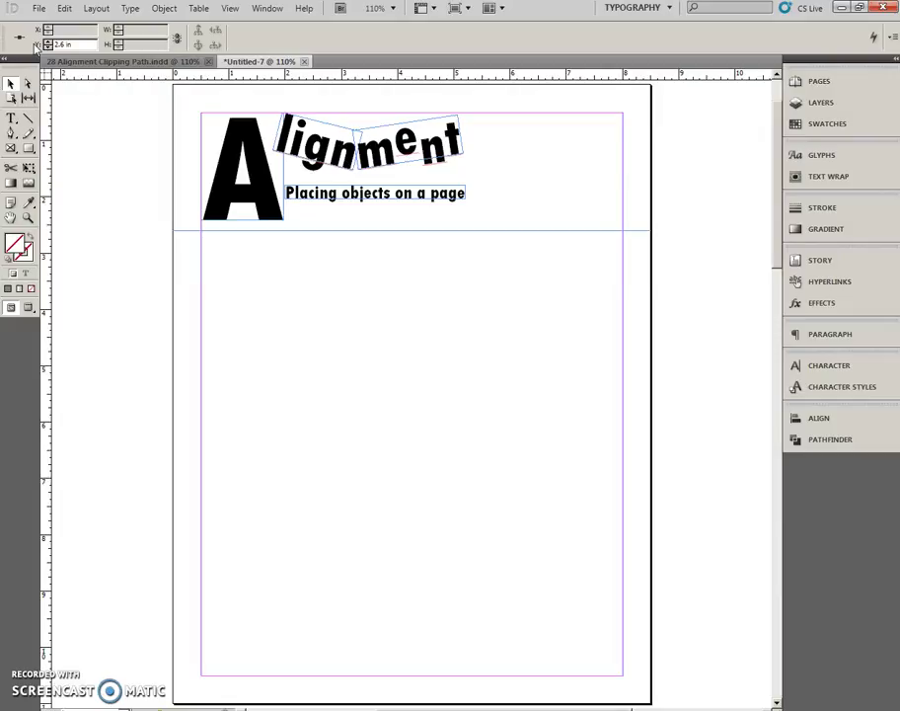
Step: Load the Alignment text file from InDesign > Text Files > Design into the place cursor
key("ctrl+d")
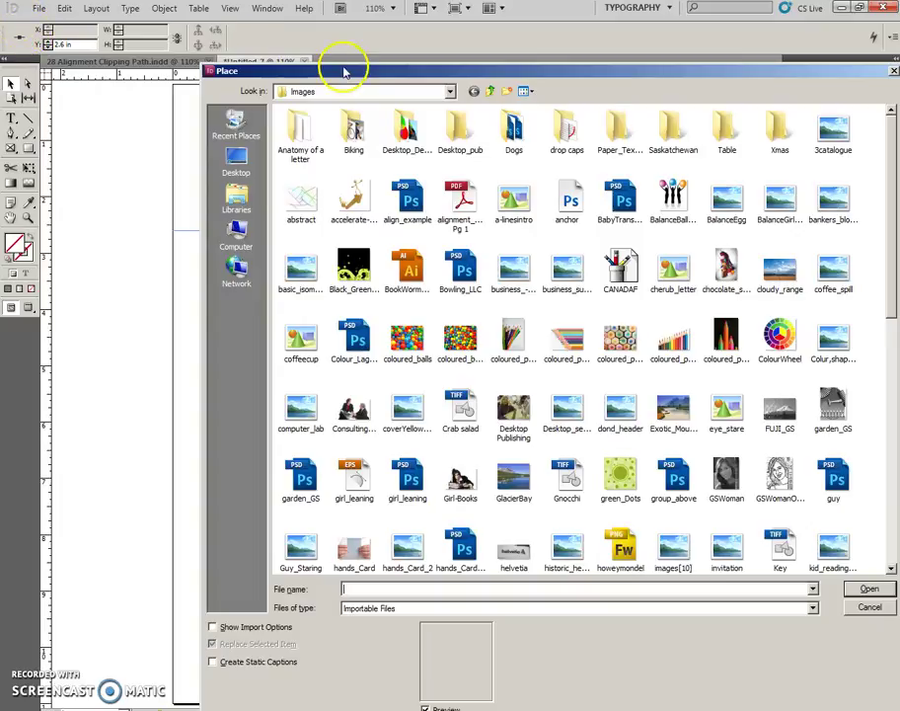
left_click(450, 92)
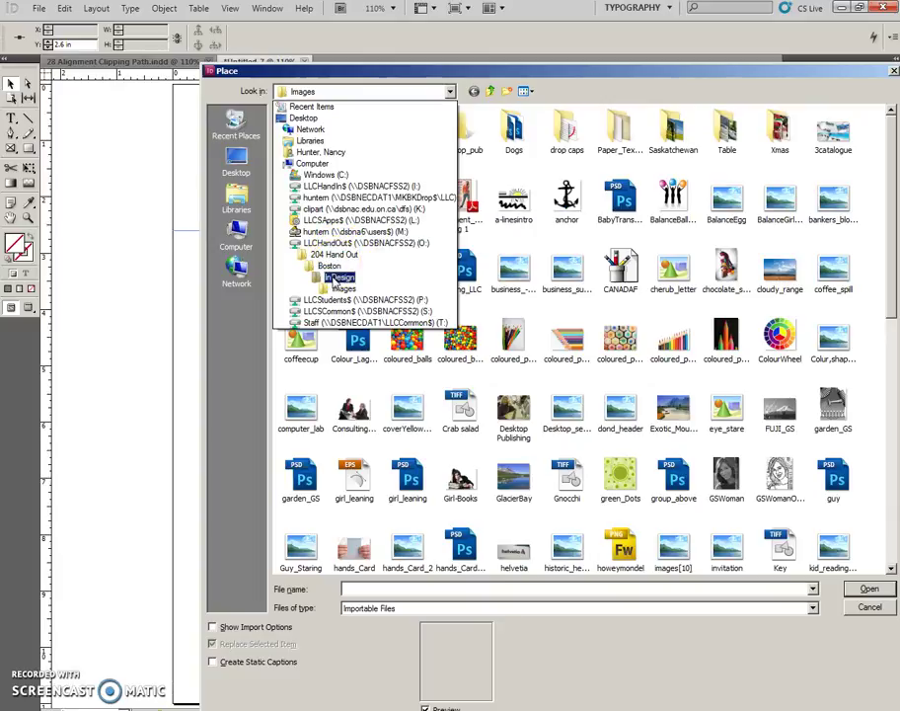
left_click(337, 278)
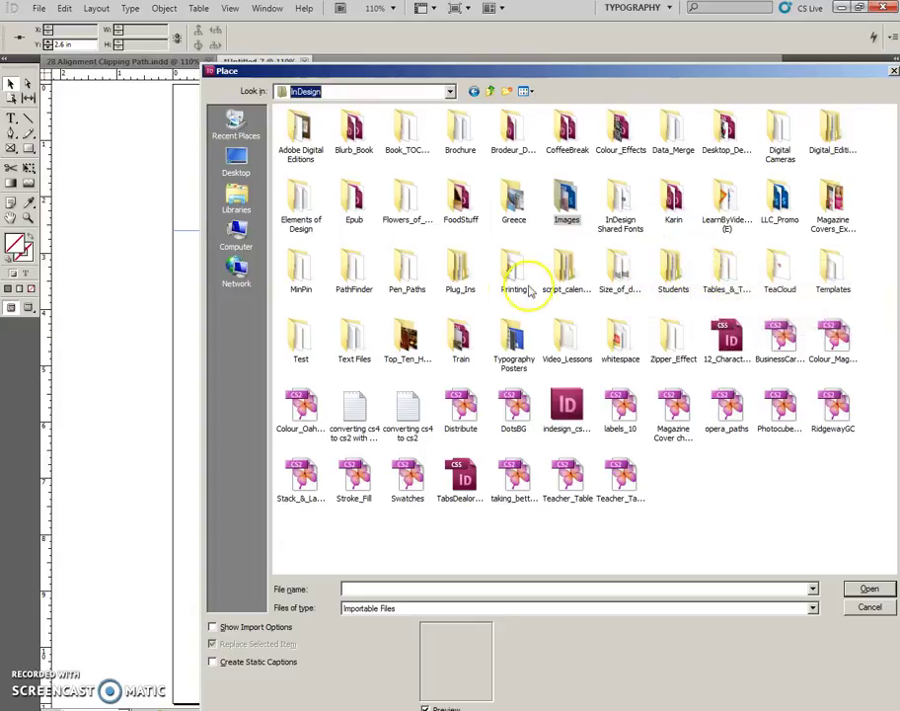
double_click(354, 340)
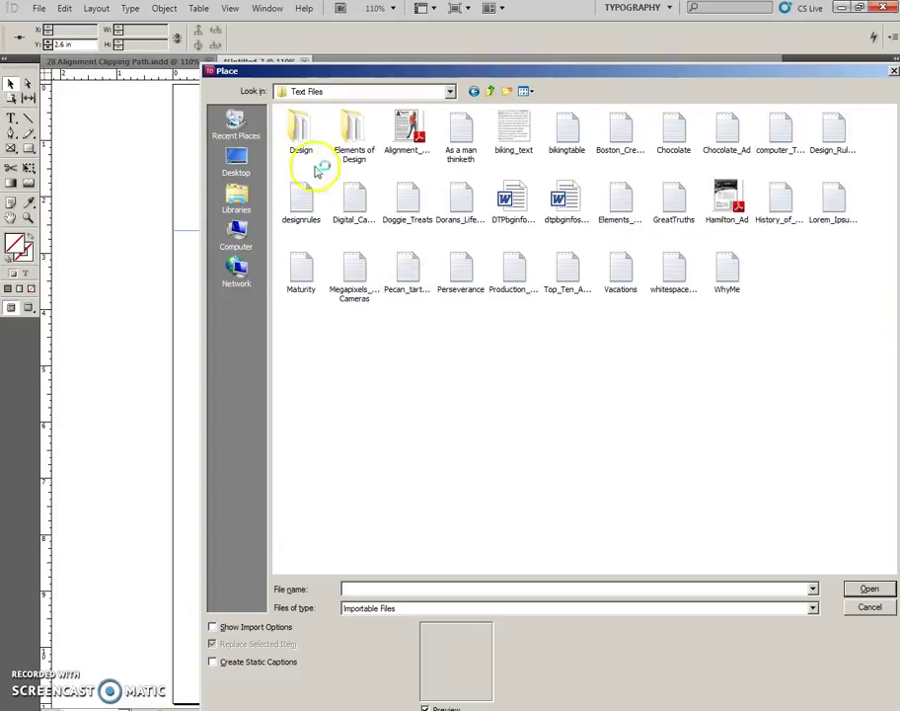
double_click(301, 139)
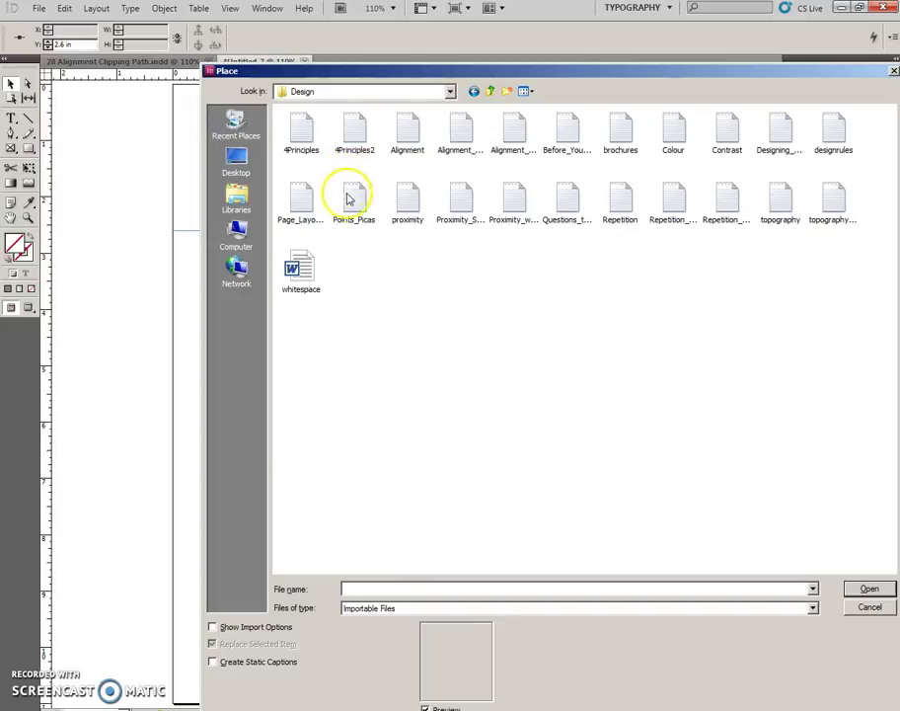
left_click(414, 145)
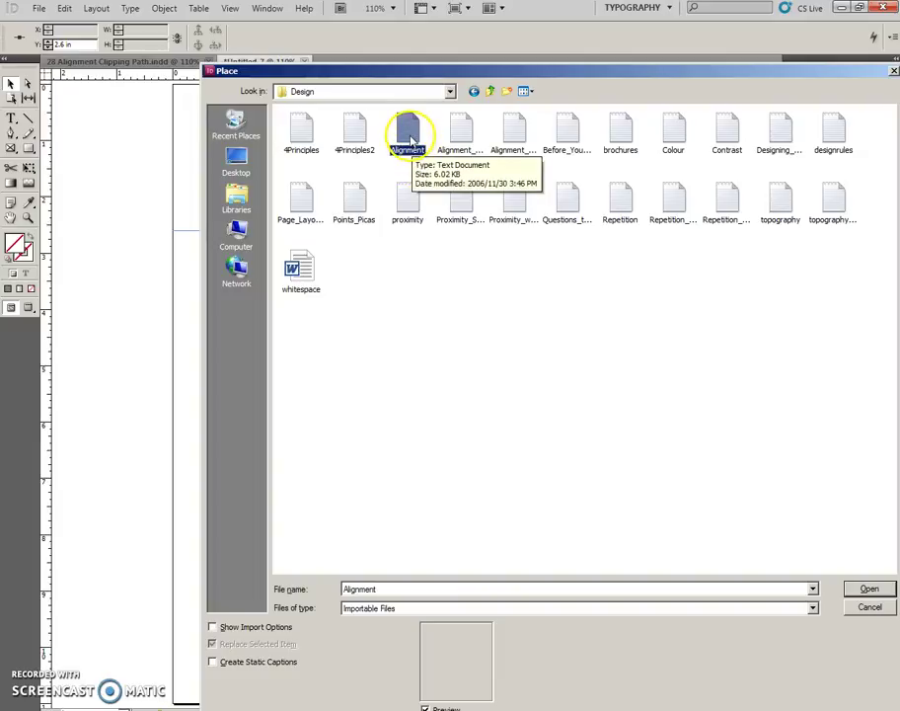
double_click(413, 145)
left_click(418, 284)
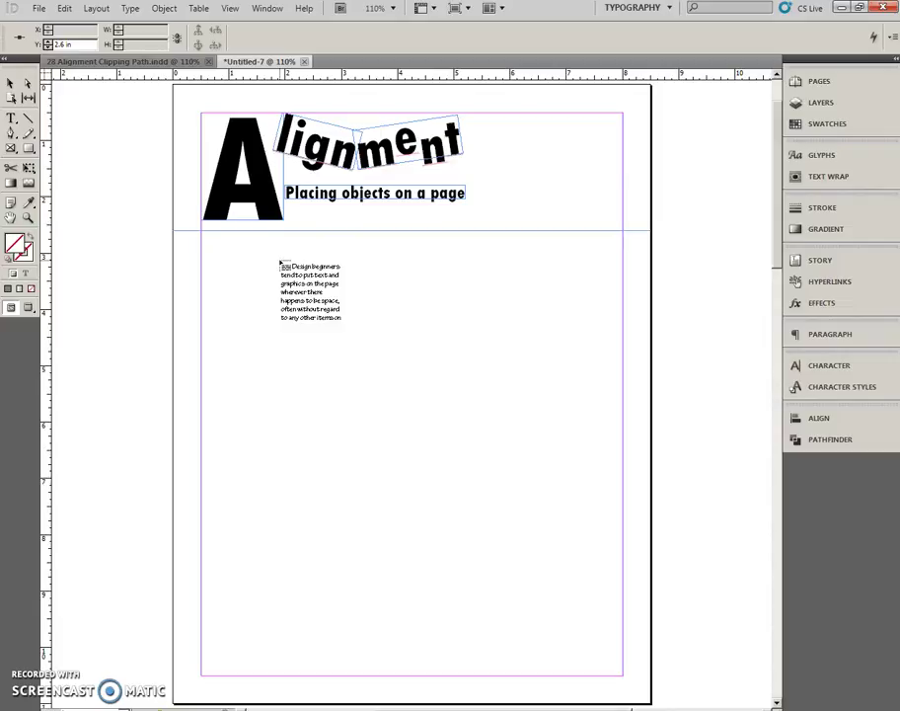
left_click_drag(280, 263, 204, 237)
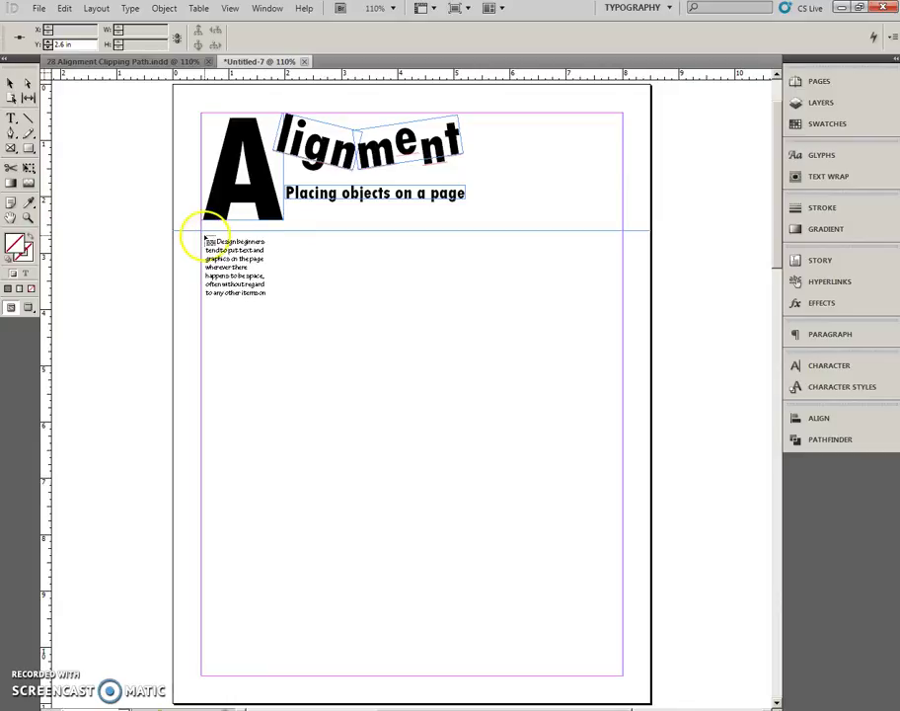
Step: Flow the Alignment story into a margin-filling frame below the 2.6 in guide, then deselect it
left_click(205, 239)
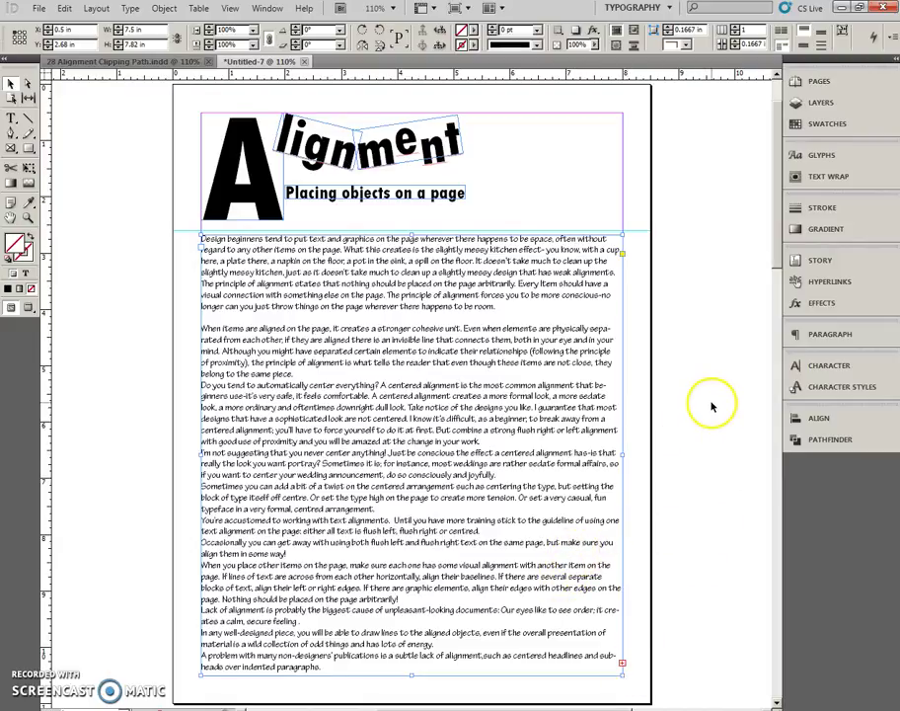
left_click(691, 362)
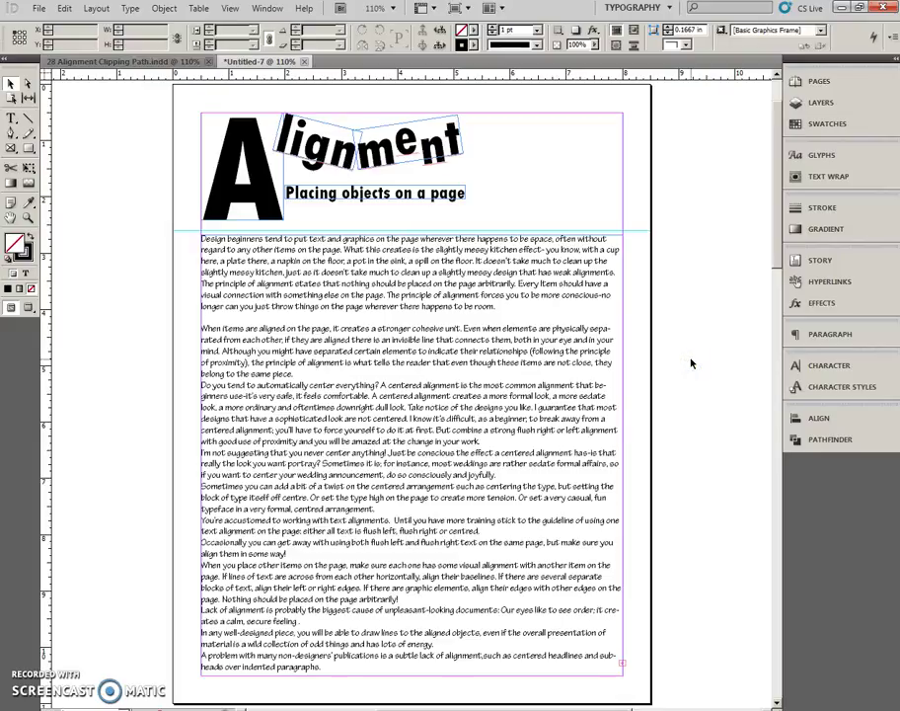
Step: Load the girl_leaning PSD from the InDesign > Images folder for placing
key("ctrl+d")
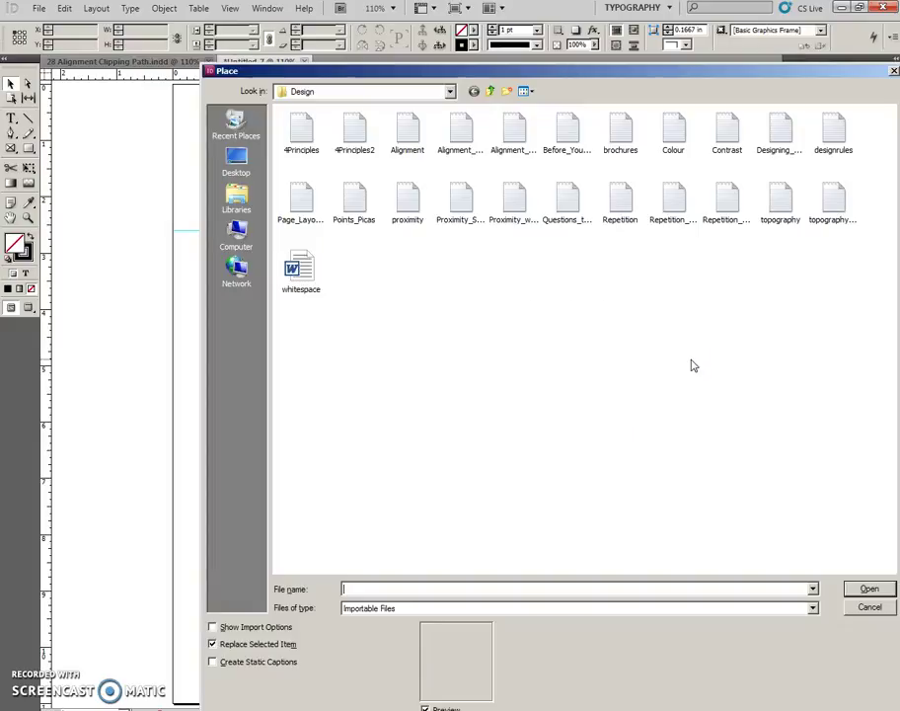
left_click(450, 92)
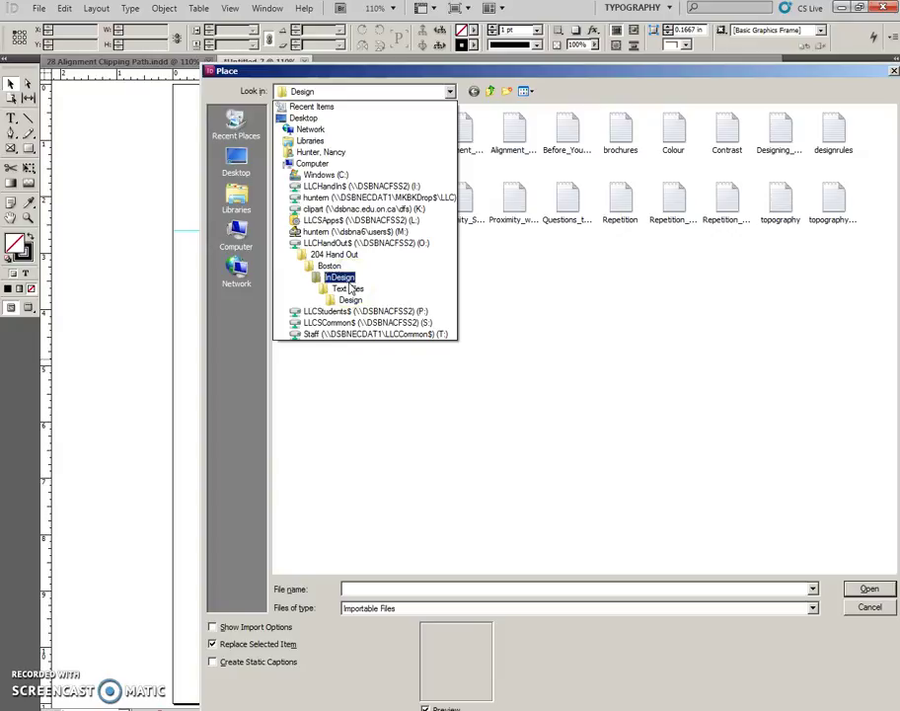
left_click(345, 280)
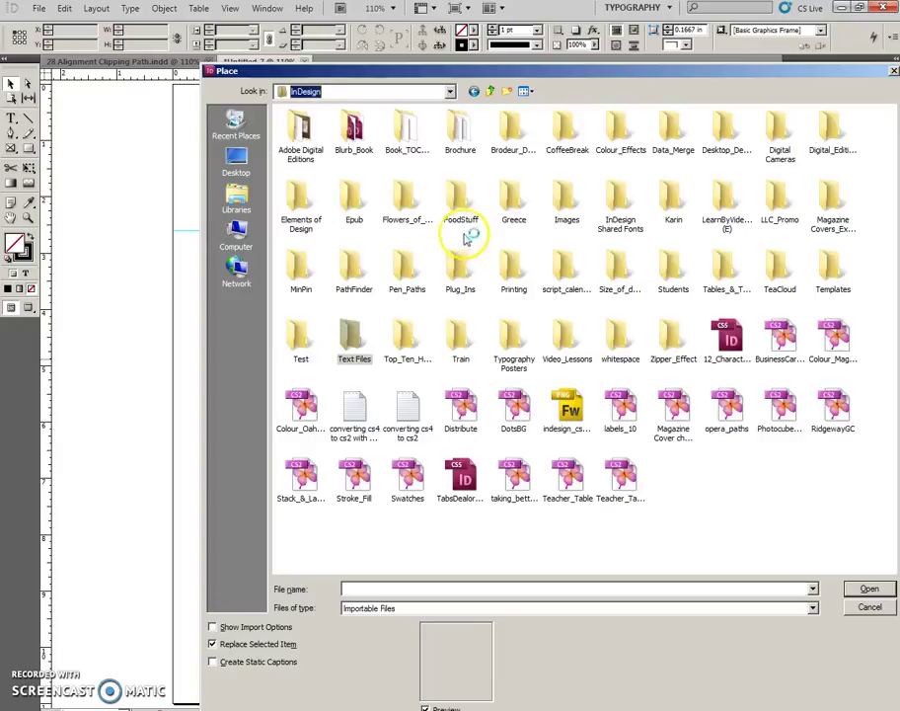
double_click(563, 212)
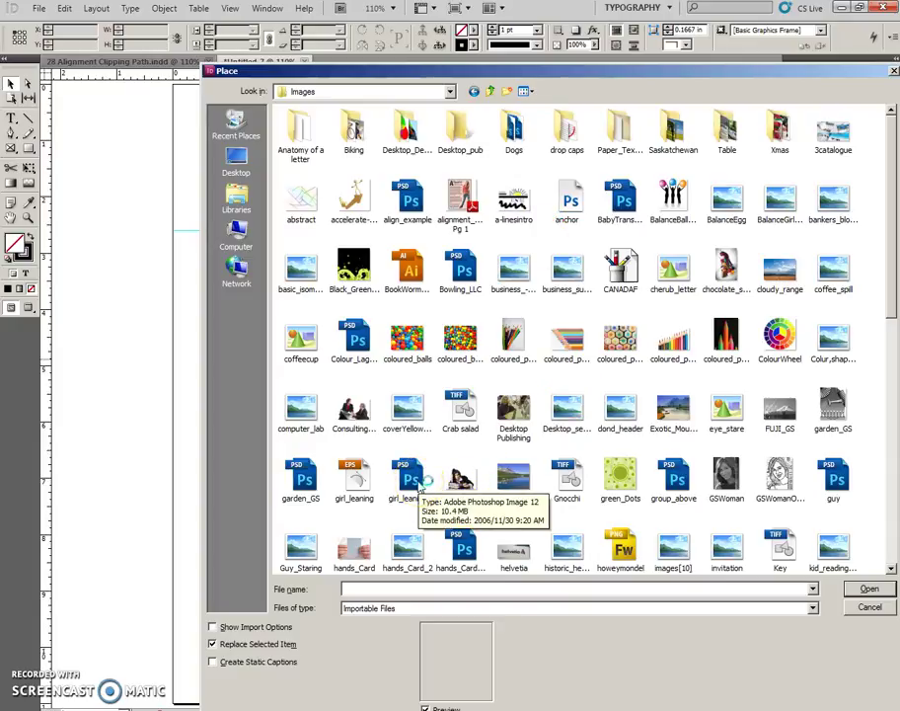
double_click(411, 480)
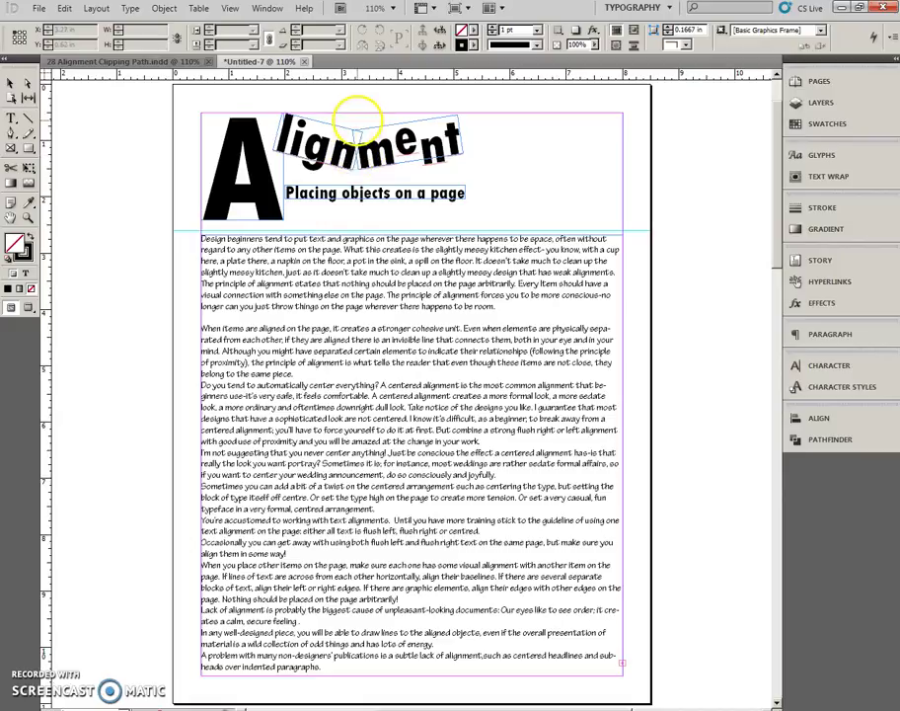
Step: Place the leaning-girl photo on the right side and nudge it to X 3.2167 in, Y 0.8244 in
left_click_drag(360, 116, 556, 672)
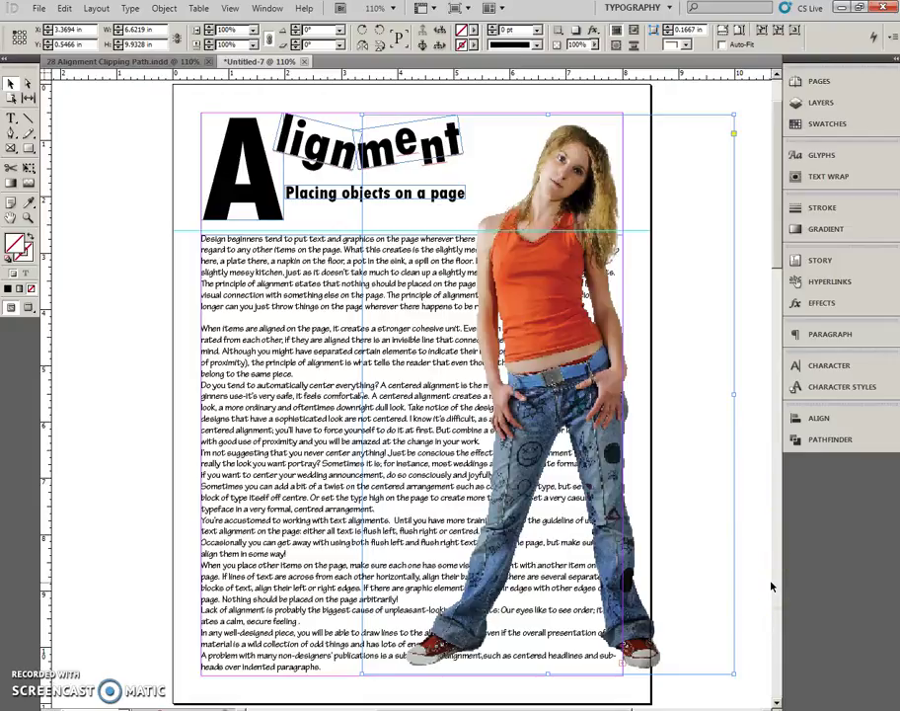
key("Left")
key("Left")
key("Left")
key("Left")
key("Left")
key("Left")
key("Left")
key("Left")
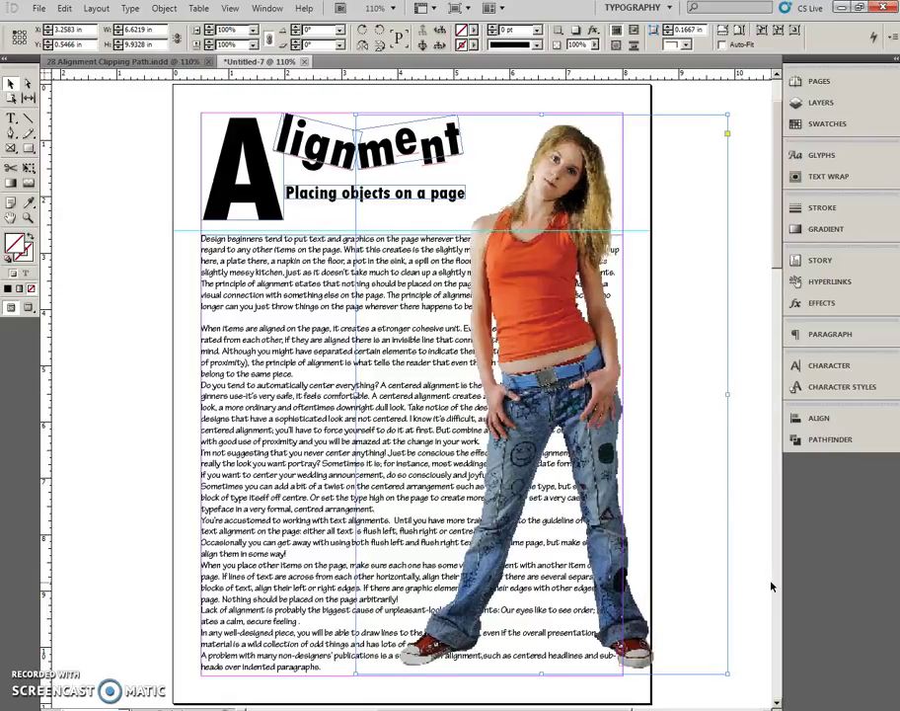
key("Left")
key("Left")
key("Left")
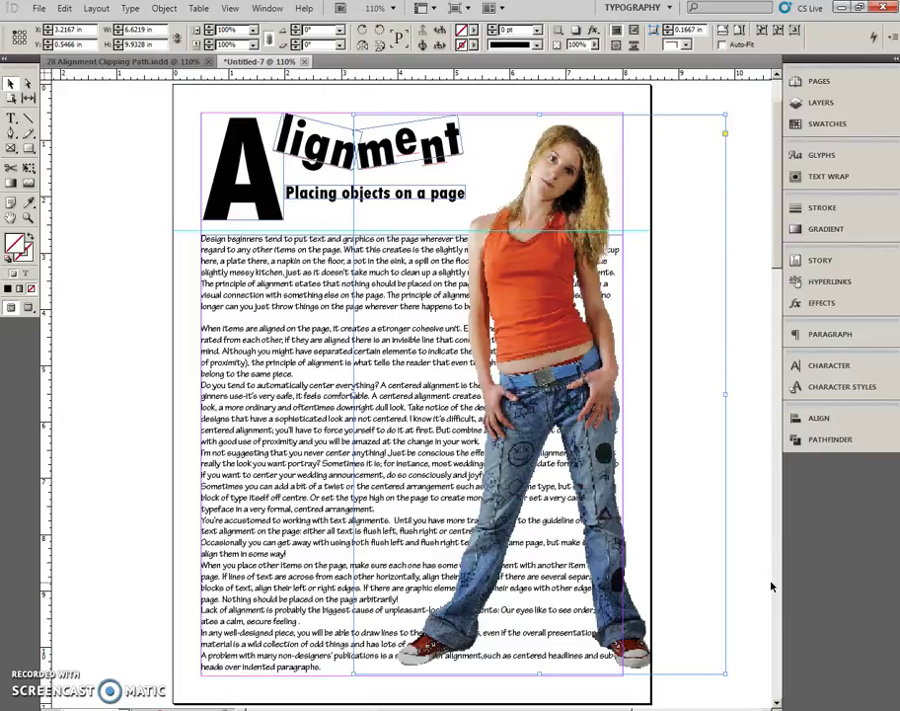
key("Down")
key("Down")
key("Down")
key("Down")
key("Down")
key("Down")
key("Down")
key("Down")
key("Down")
key("Down")
key("Down")
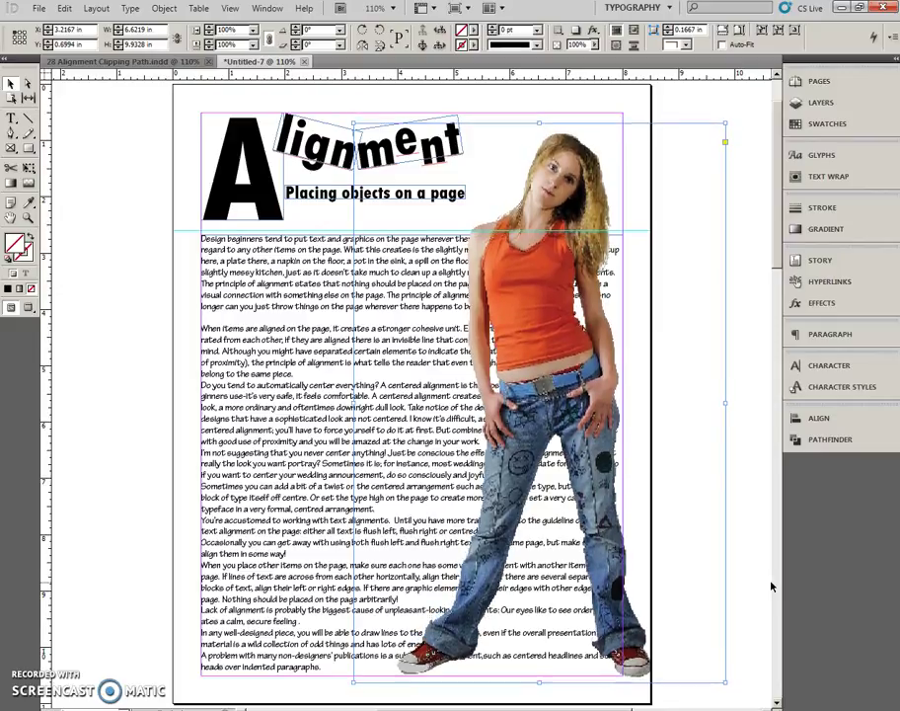
key("Down")
key("Down")
key("Down")
key("Down")
key("Down")
key("Down")
key("Down")
key("Down")
key("Down")
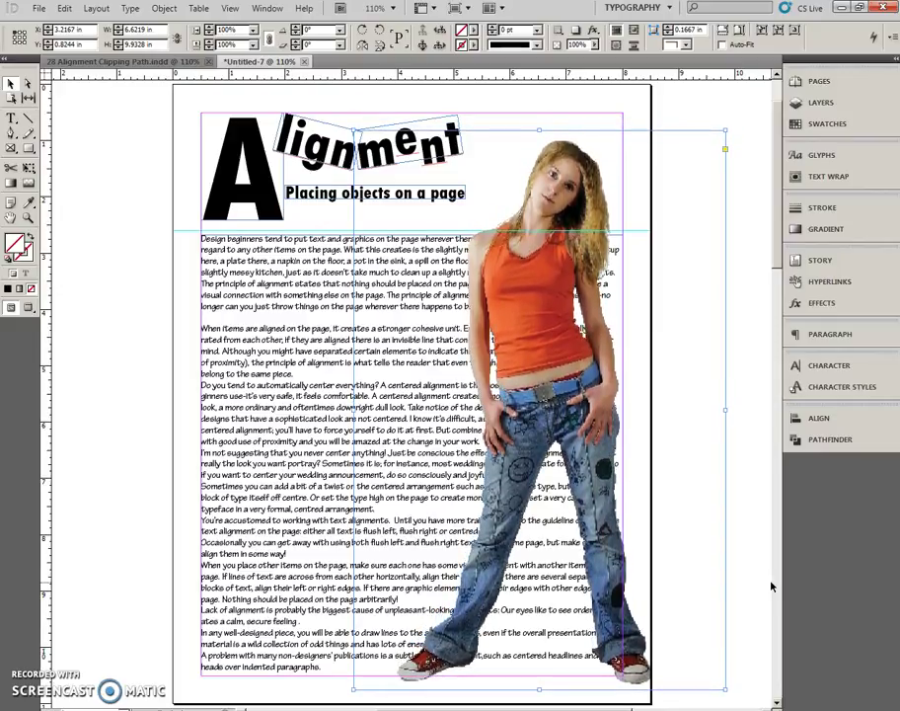
key("Down")
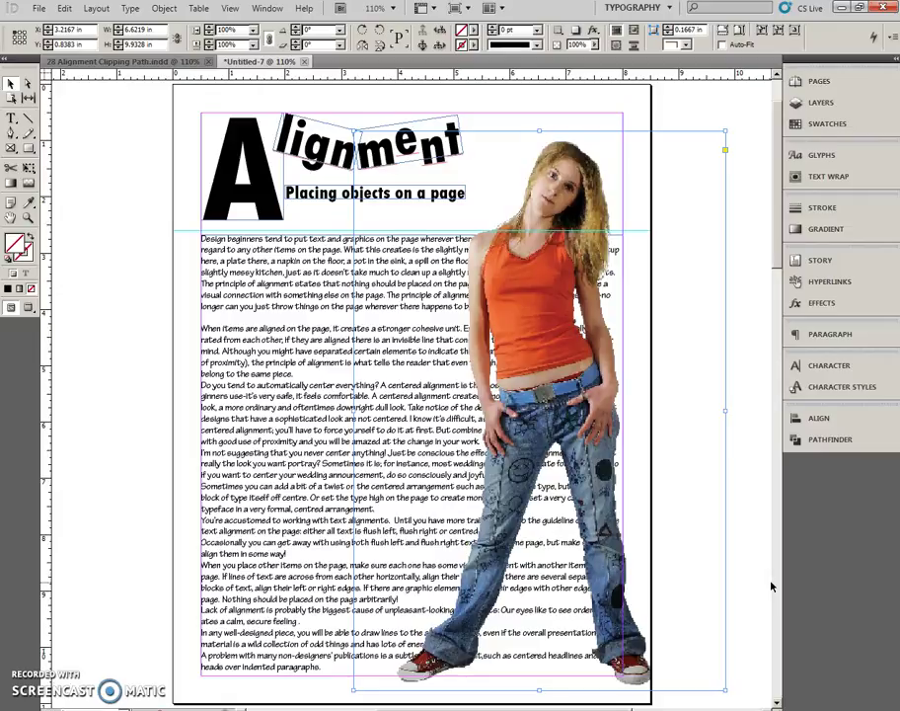
key("Up")
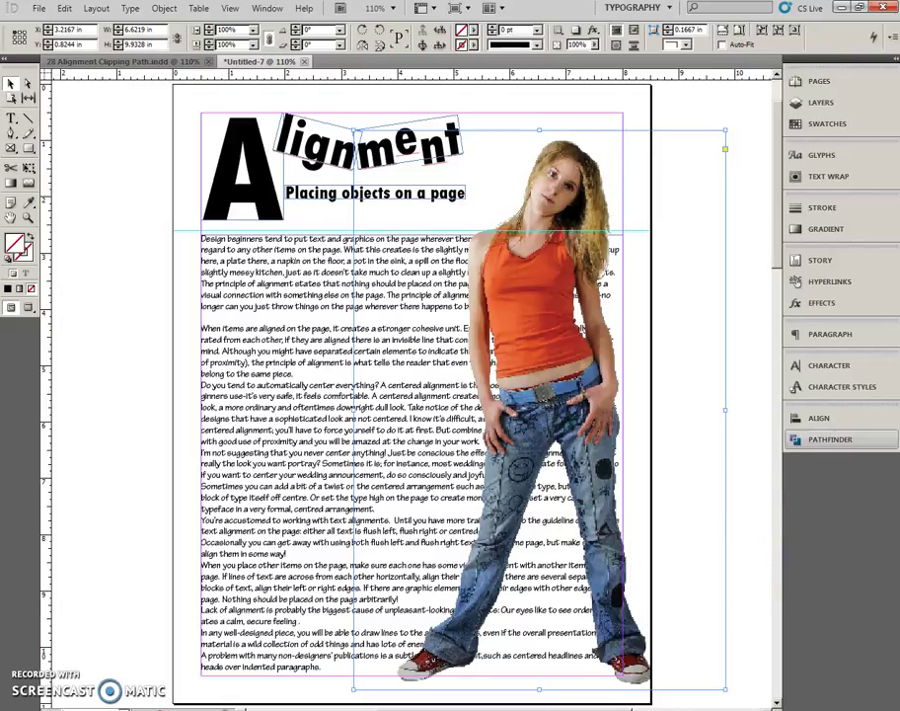
Step: Set the photo's text wrap to Wrap around object shape
left_click(839, 176)
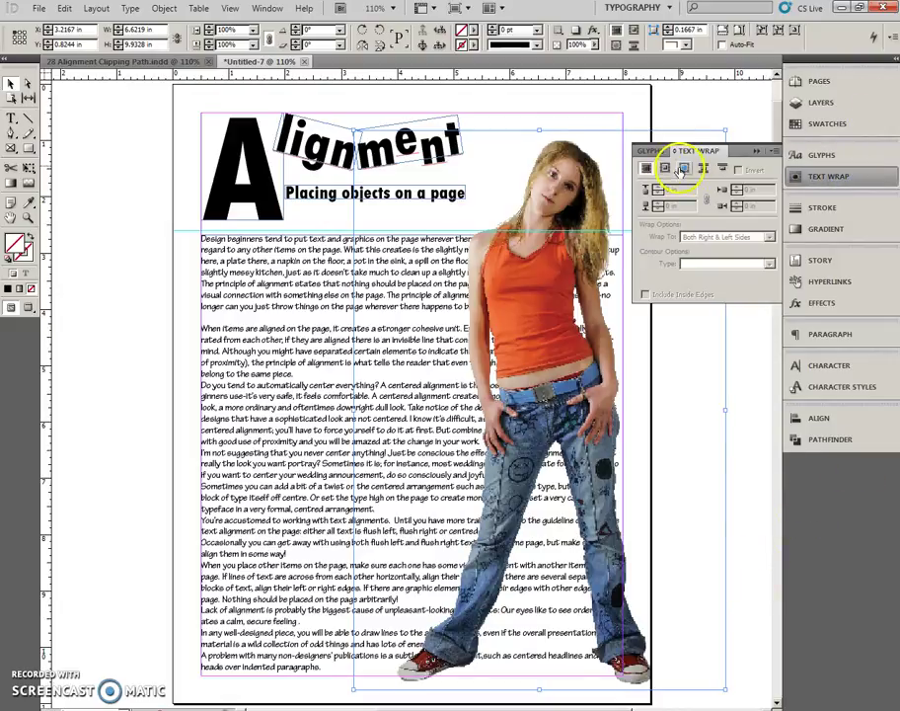
left_click(684, 169)
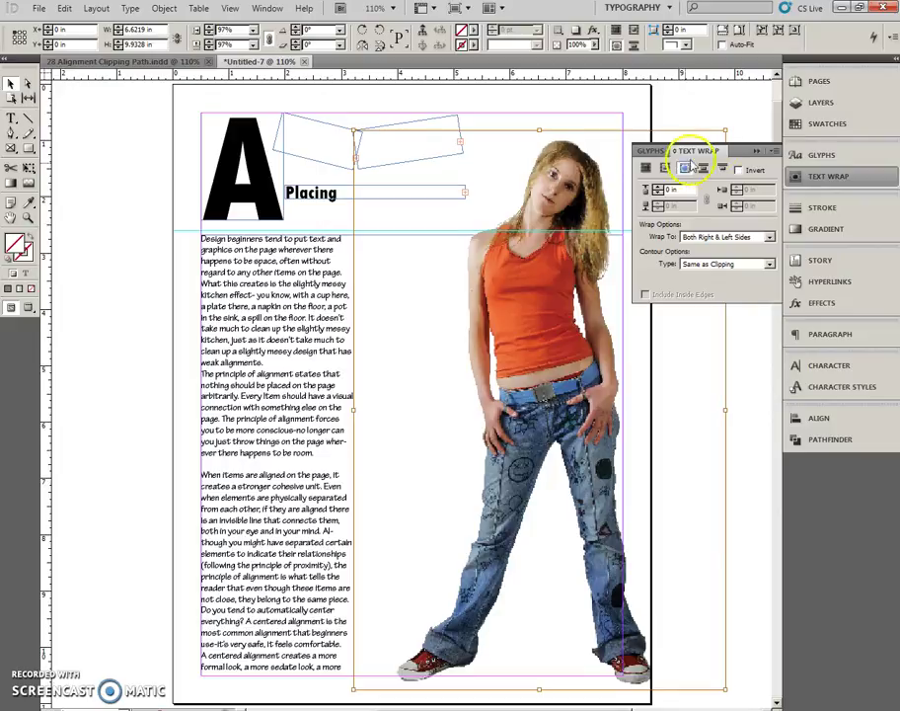
left_click(757, 151)
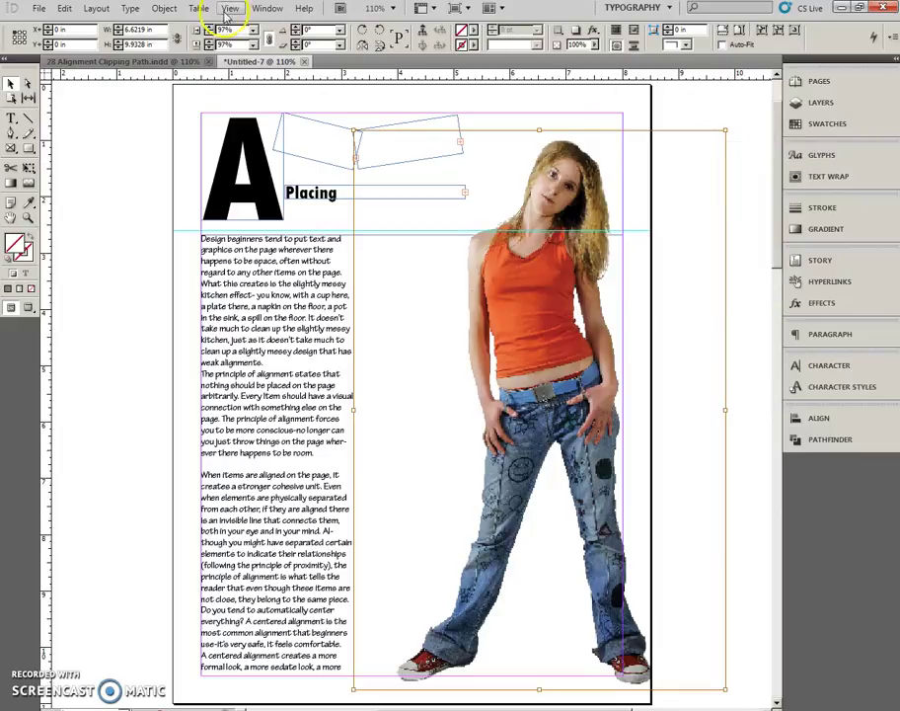
Step: Give the photo a Detect Edges clipping path, then select its frame and content
left_click(164, 9)
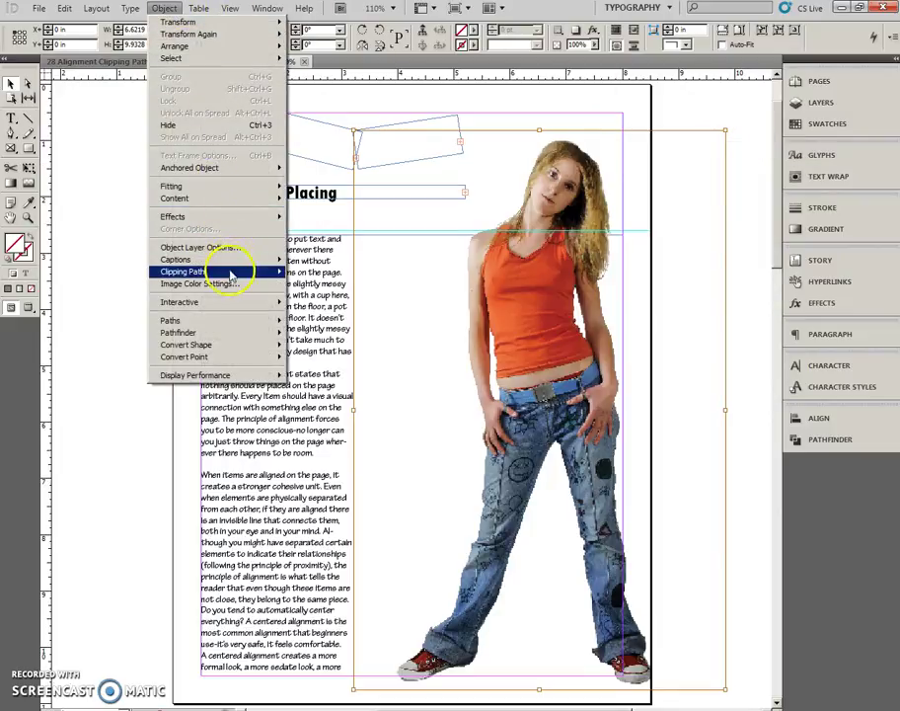
mouse_move(227, 273)
left_click(296, 273)
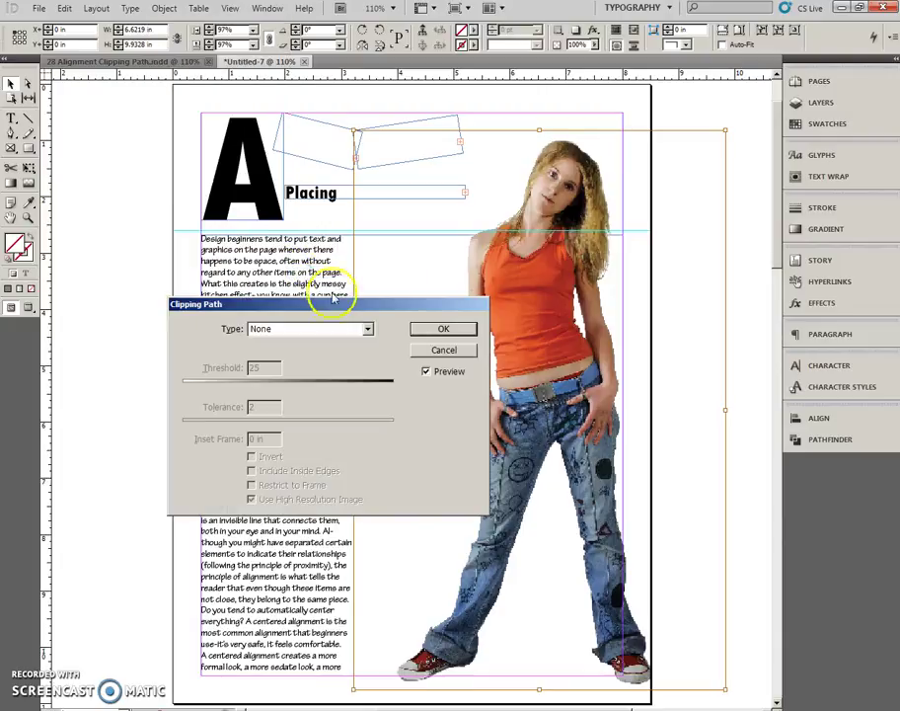
left_click_drag(332, 298, 241, 202)
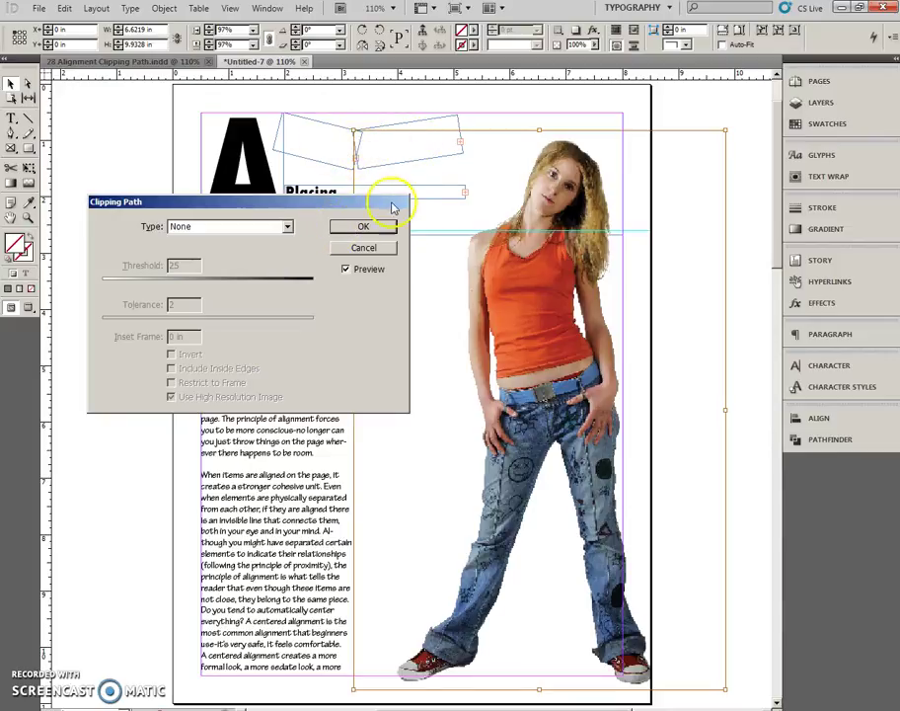
left_click(284, 226)
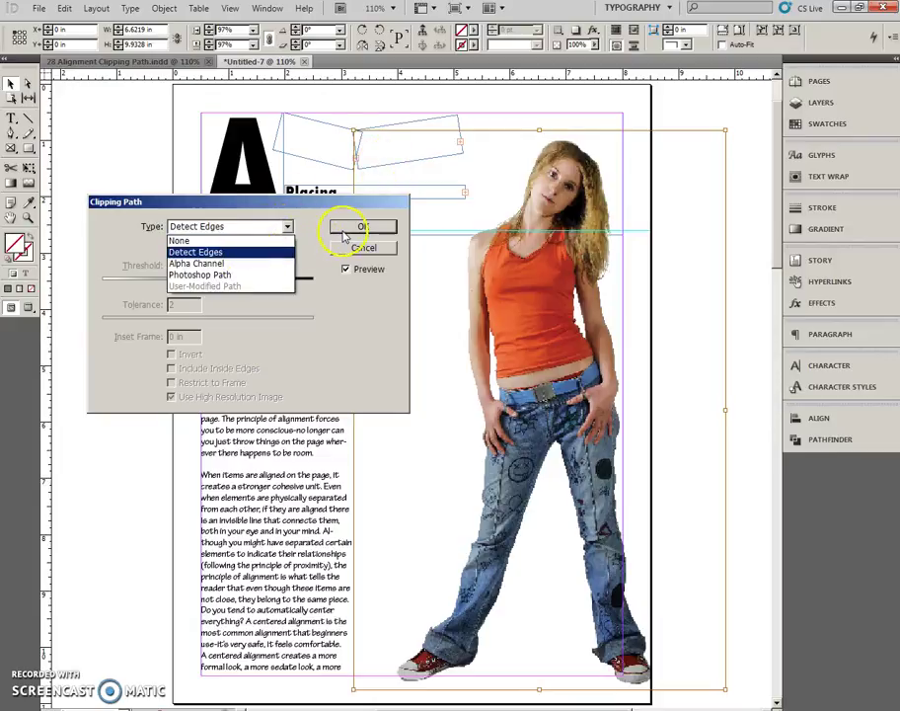
key("Return")
left_click(663, 403)
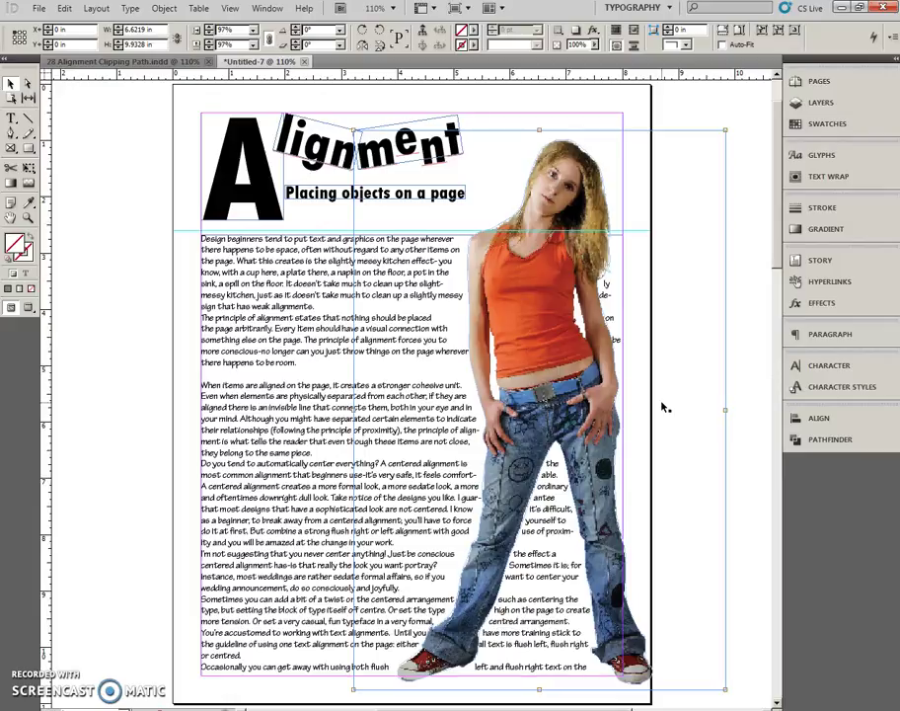
left_click(541, 410)
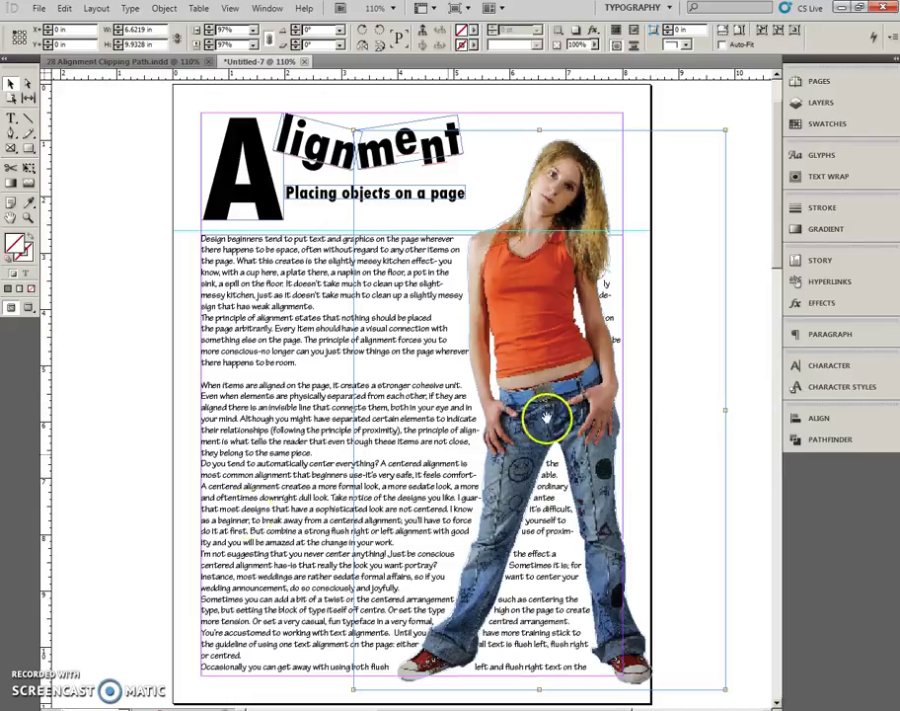